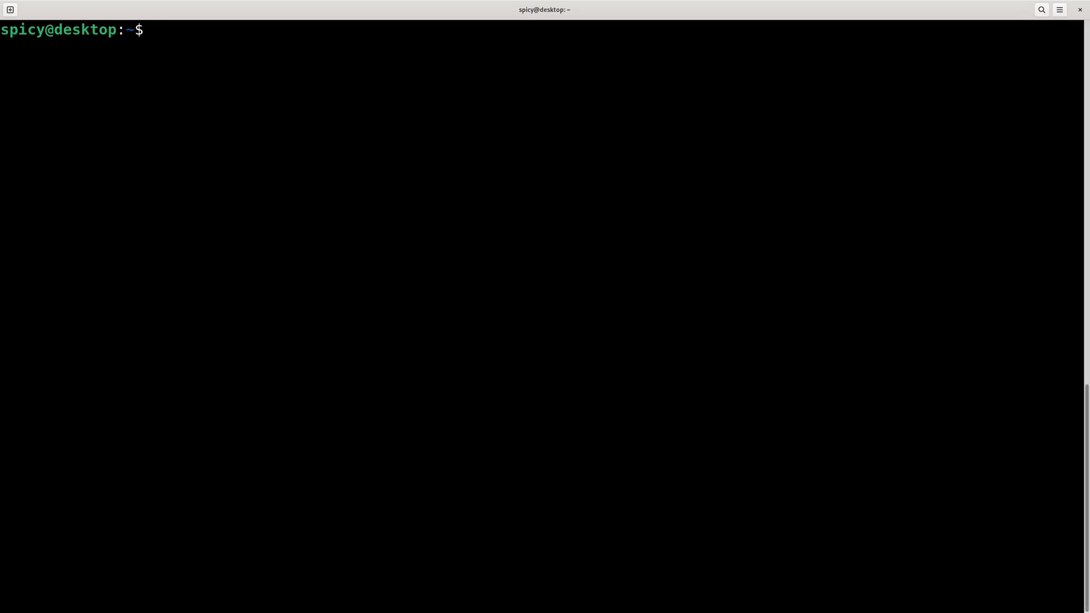
- List the IPv4 address of eth0 with "ip -4 ad show dev eth0" and highlight the inet address
type("ip -4 ad show dev eth0")
key("Return")
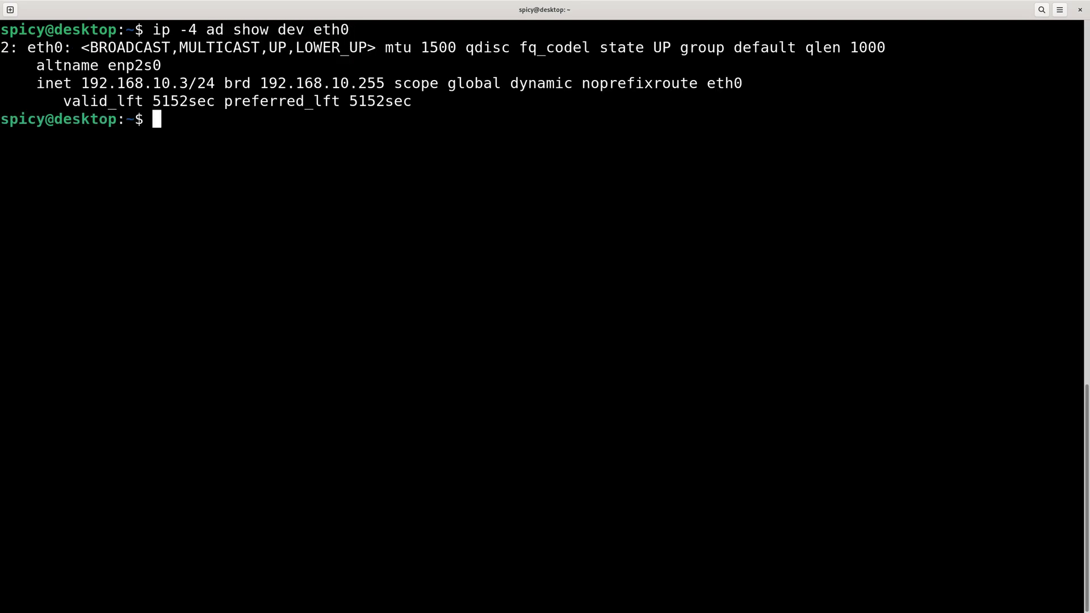
left_click_drag(80, 86, 193, 88)
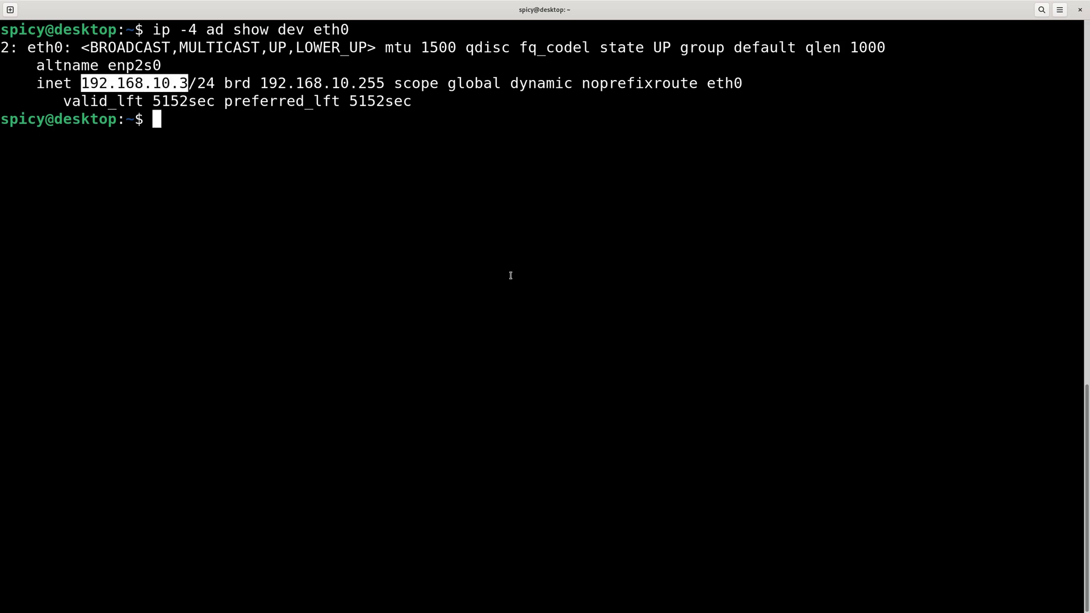
- Rerun the previous address query for eth0 with the -6 option to list its IPv6 addresses
key("Up")
key("Home")
key("Right")
key("Right")
key("Right")
key("Right")
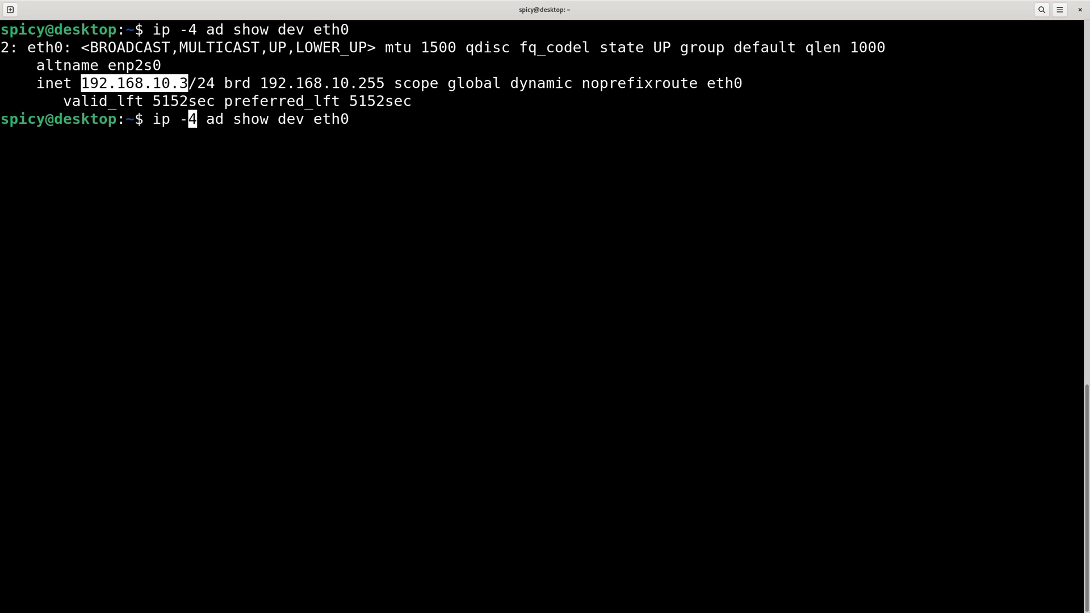
key("Delete")
type("6")
key("Return")
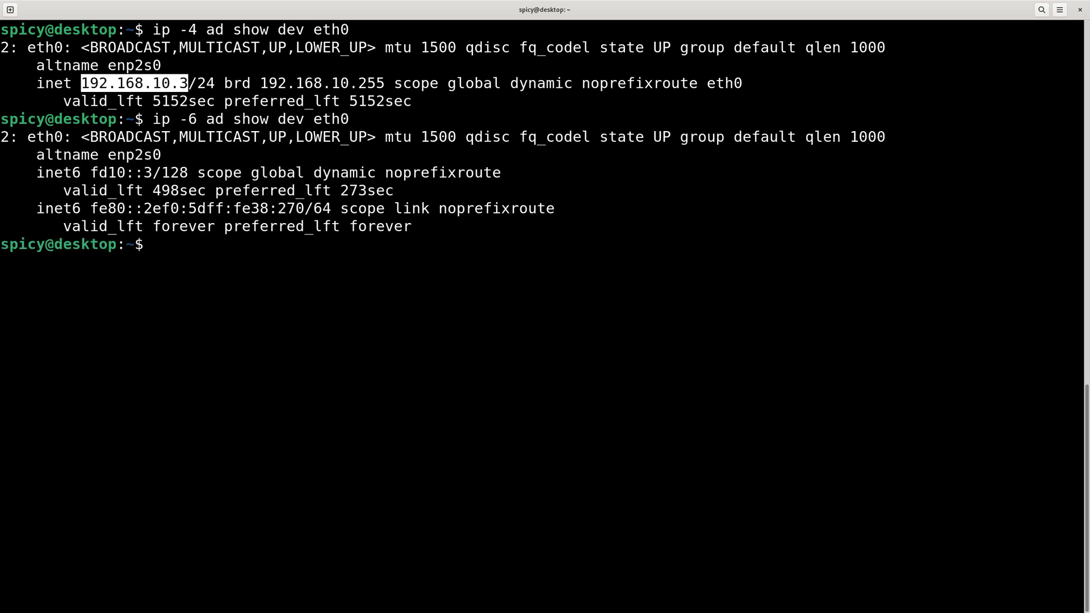
- Highlight the fd10::3 address, the fe80 link-local address and the global scope in the IPv6 output
left_click(335, 330)
left_click_drag(89, 173, 150, 172)
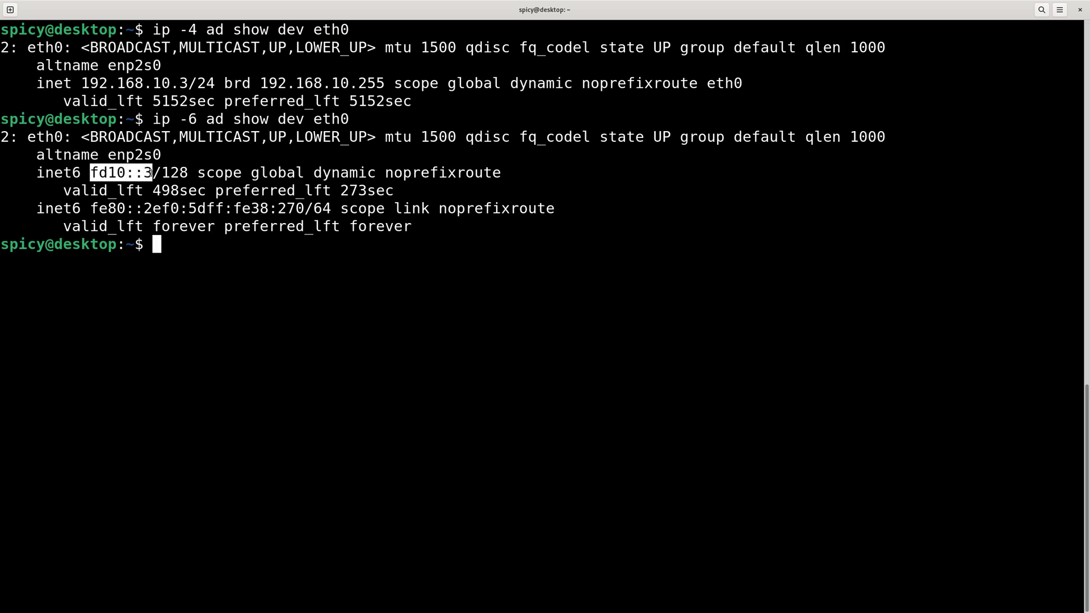
left_click_drag(90, 209, 305, 208)
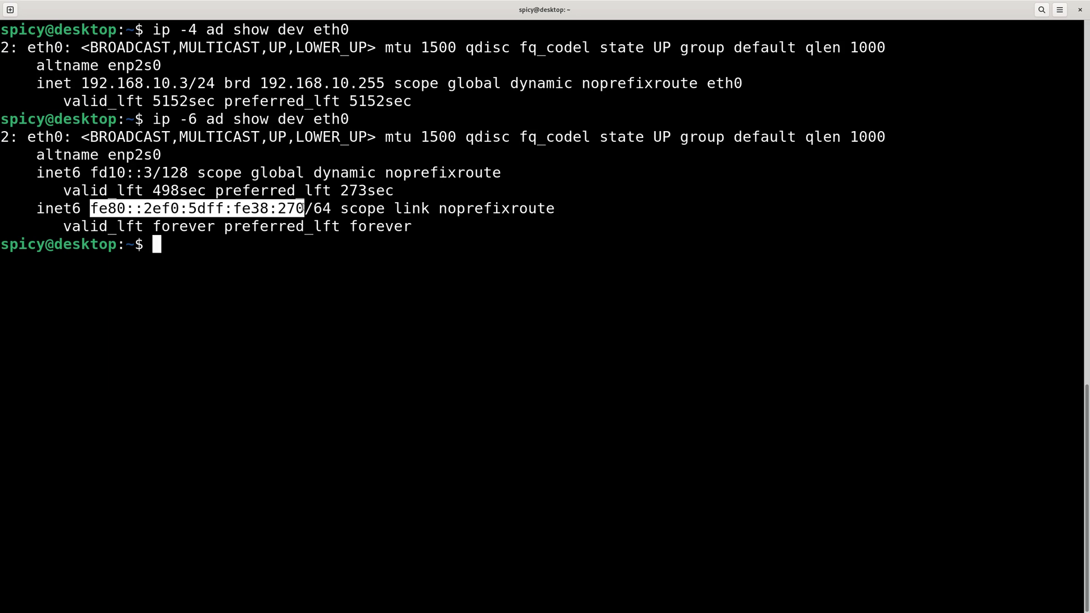
left_click(274, 261)
left_click_drag(307, 173, 243, 166)
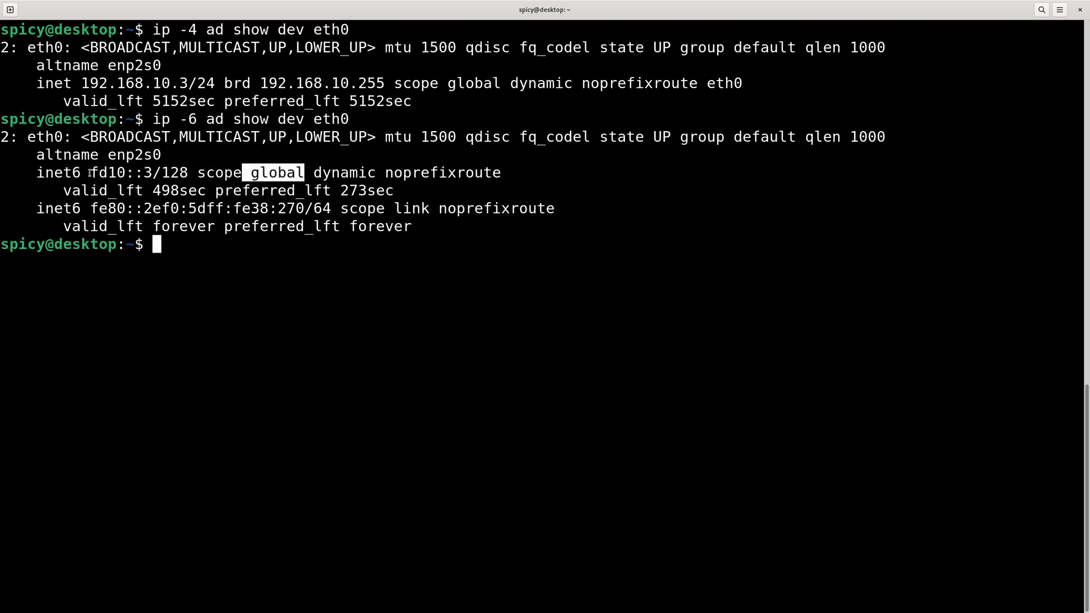
left_click_drag(89, 173, 153, 175)
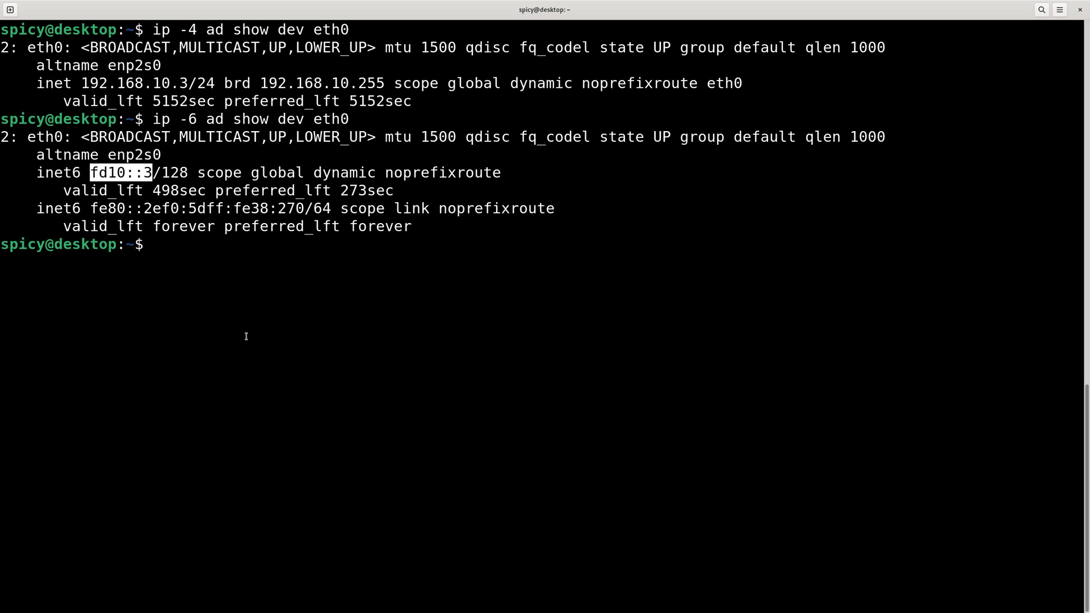
- Switch to the network drawing and handwrite "Server" in green above the IPv6 WAN label
key("alt+Tab")
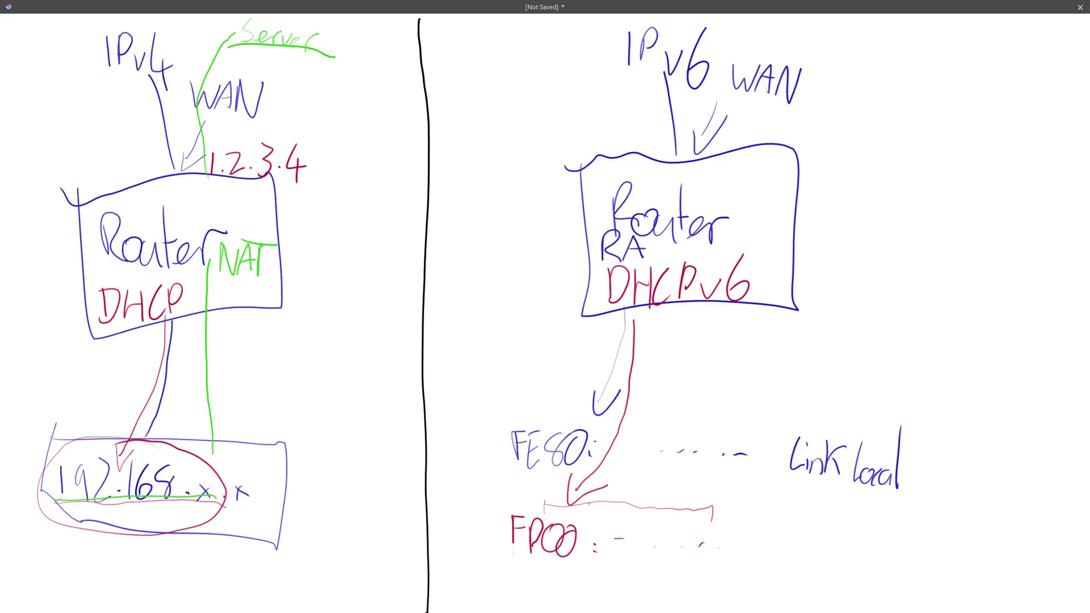
mouse_move(804, 32)
left_mouse_down()
mouse_move(789, 61)
mouse_move(824, 60)
mouse_move(835, 48)
left_mouse_up()
mouse_move(840, 48)
left_mouse_down()
mouse_move(846, 64)
mouse_move(854, 41)
left_mouse_up()
left_click_drag(854, 54, 871, 56)
left_click_drag(869, 63, 888, 40)
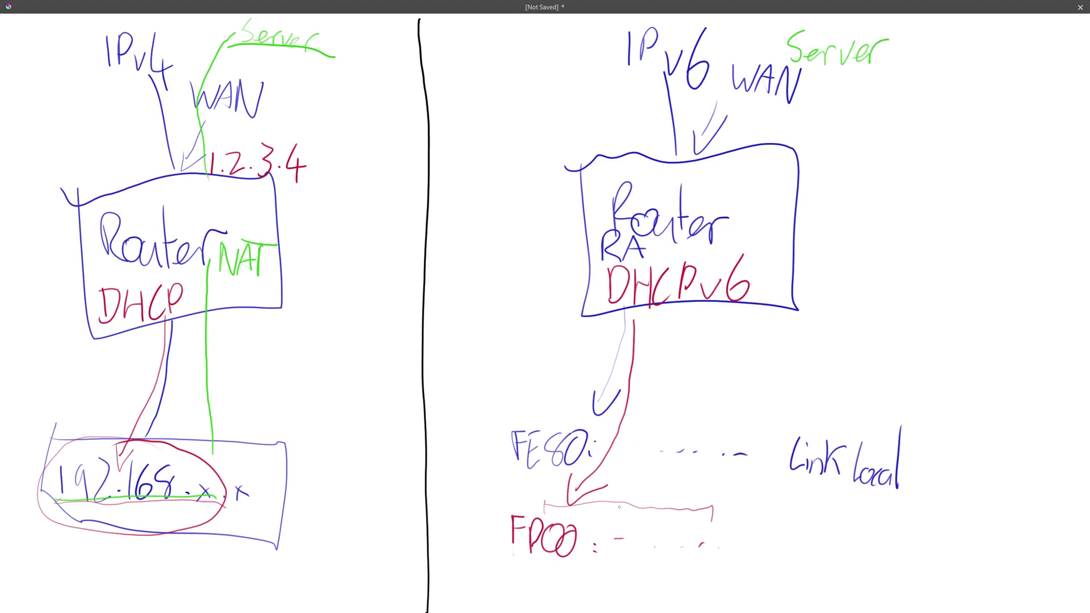
- Draw green arrows from the FD00 address up to the IPv6 router and from the router to the Server label
mouse_move(597, 517)
left_mouse_down()
mouse_move(672, 365)
mouse_move(697, 248)
mouse_move(713, 269)
left_mouse_up()
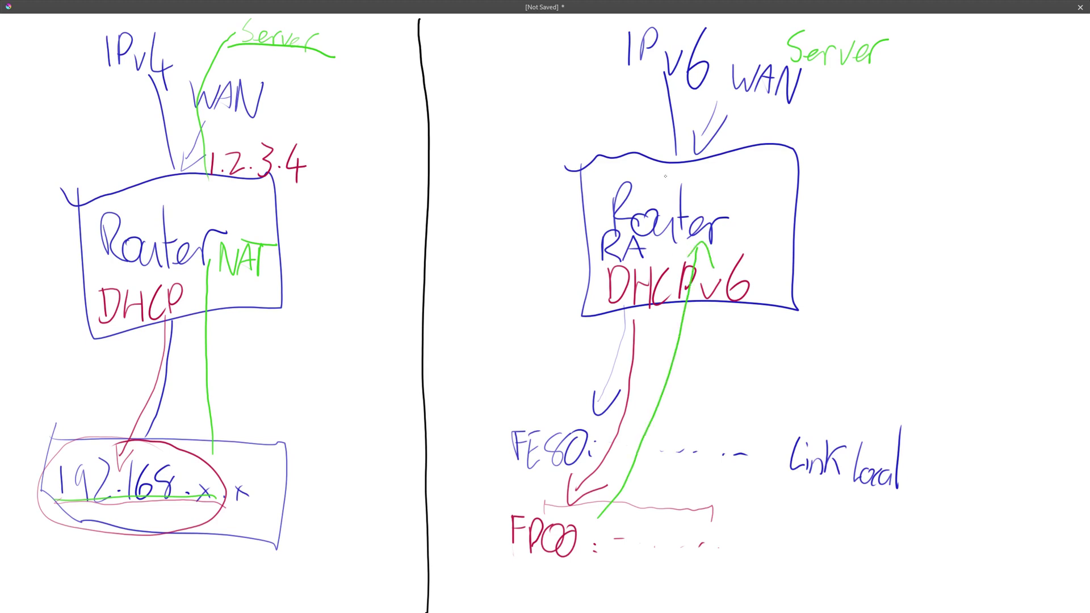
mouse_move(711, 217)
left_mouse_down()
mouse_move(790, 84)
mouse_move(800, 100)
left_mouse_up()
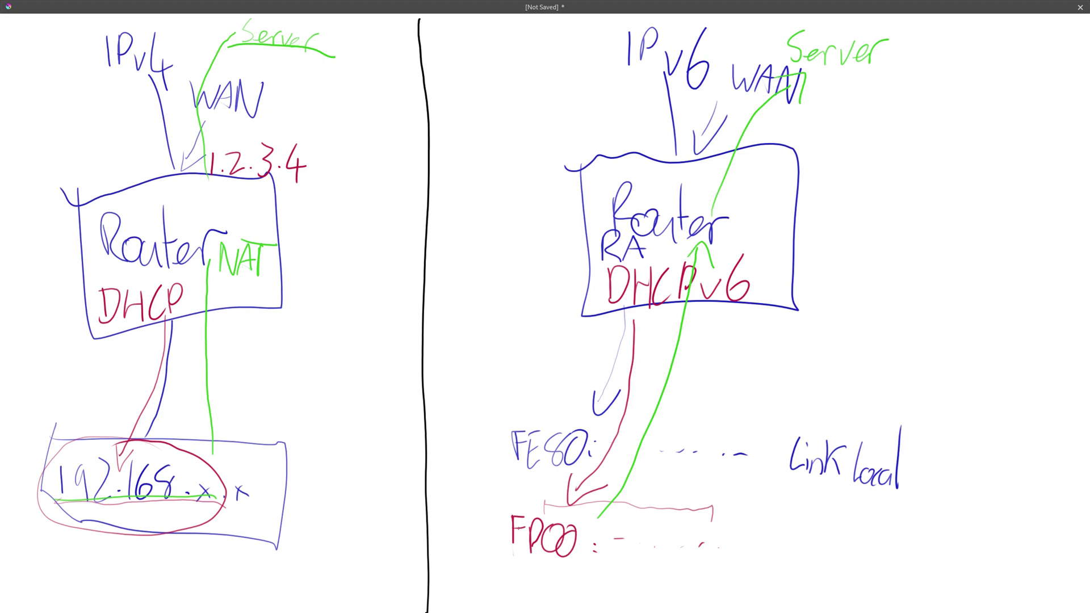
- Circle NAT on the IPv4 router in green, and handwrite a circled NAT inside the IPv6 router box
mouse_move(271, 228)
left_mouse_down()
mouse_move(233, 234)
mouse_move(284, 286)
mouse_move(245, 218)
left_mouse_up()
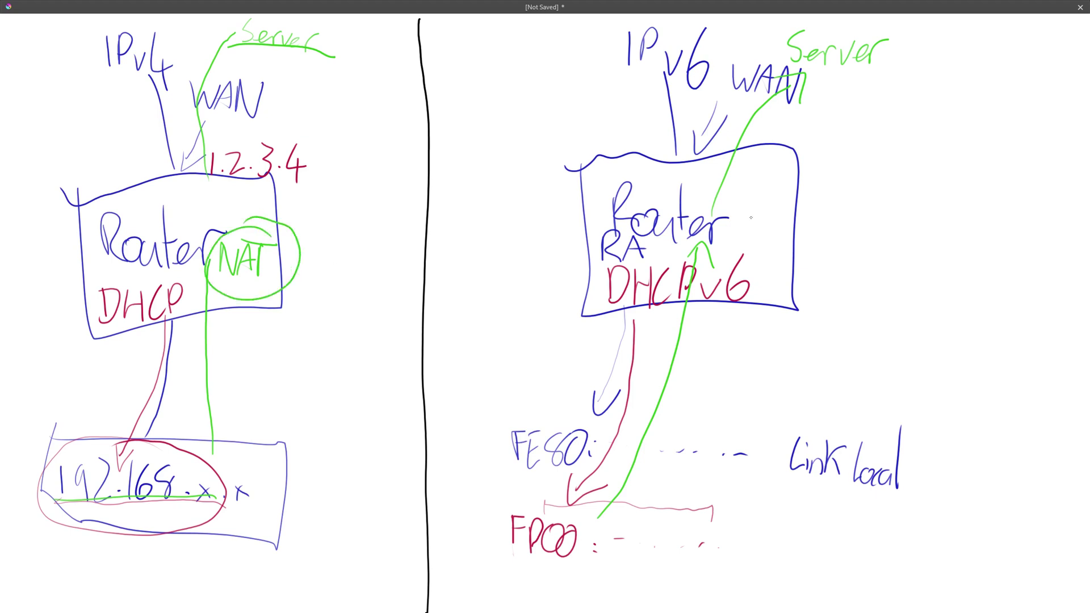
mouse_move(733, 246)
left_mouse_down()
mouse_move(755, 215)
mouse_move(768, 245)
mouse_move(772, 232)
left_mouse_up()
mouse_move(780, 222)
left_mouse_down()
mouse_move(779, 255)
mouse_move(797, 220)
left_mouse_up()
mouse_move(779, 195)
left_mouse_down()
mouse_move(732, 204)
mouse_move(766, 192)
left_mouse_up()
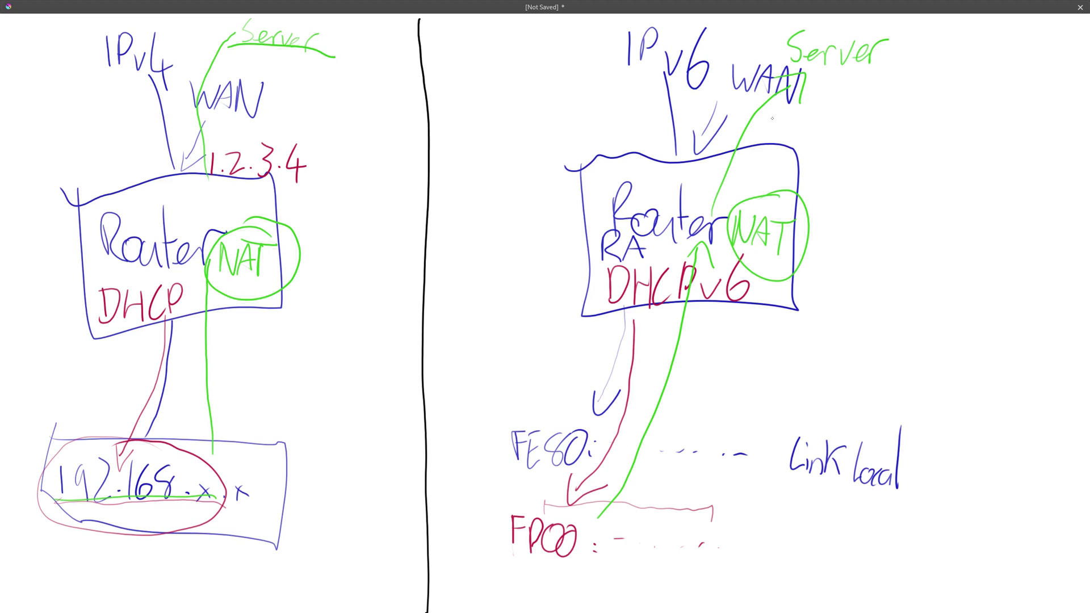
- Handwrite a green placeholder address of x marks and dots just above the IPv6 router on its WAN side
left_click_drag(756, 129, 756, 137)
left_click(818, 147)
left_click_drag(824, 139, 821, 148)
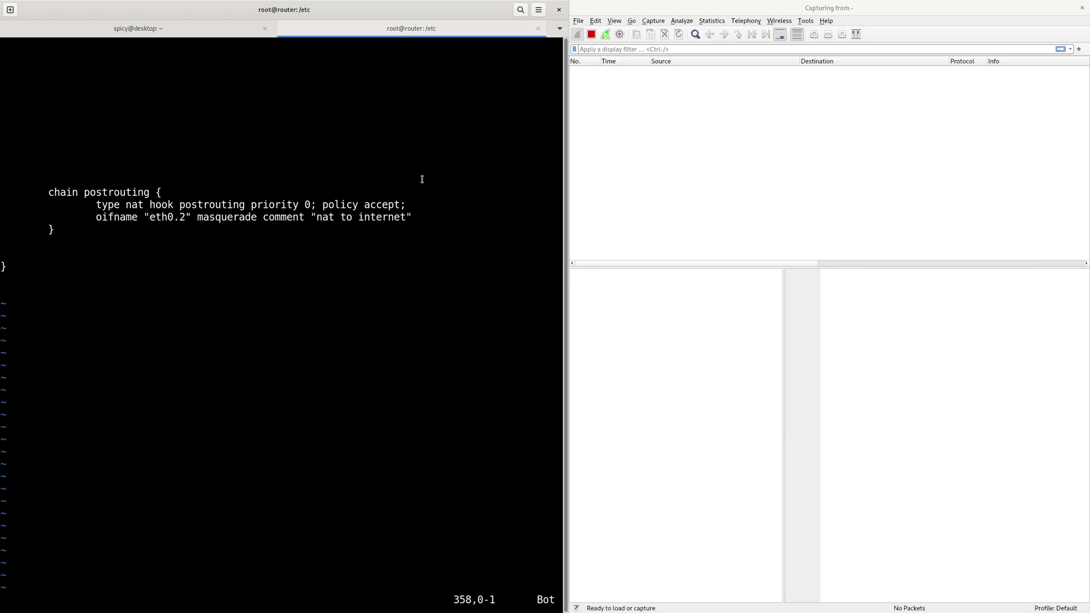
- Highlight the router's postrouting chain and its masquerade rule, and examine the postrouting hook in the netfilter.png diagram
left_click_drag(424, 192, 440, 229)
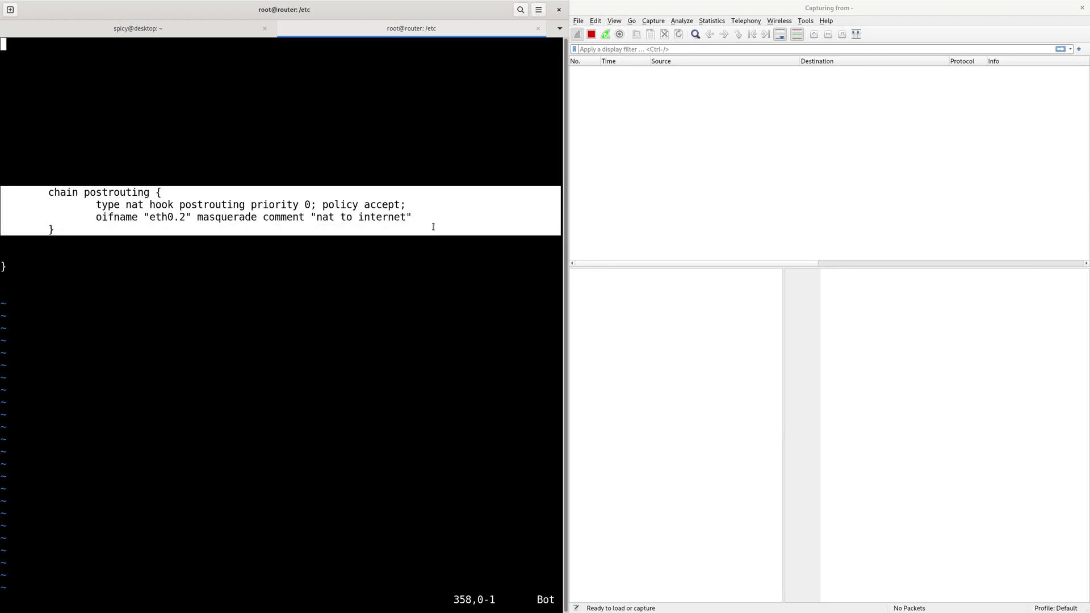
left_click_drag(72, 217, 448, 213)
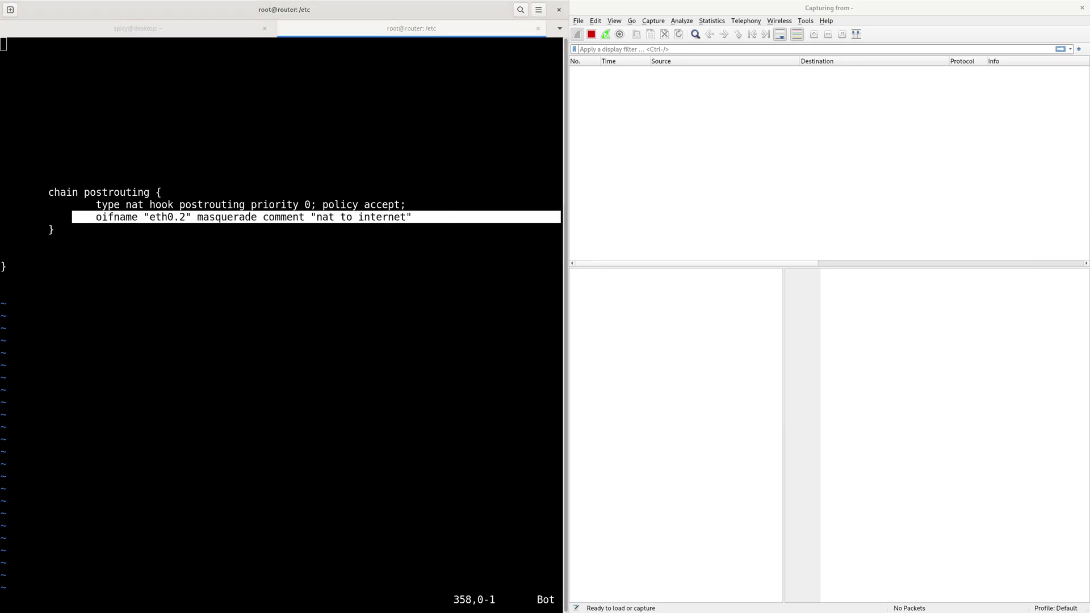
scroll(507, 274, "up", 5)
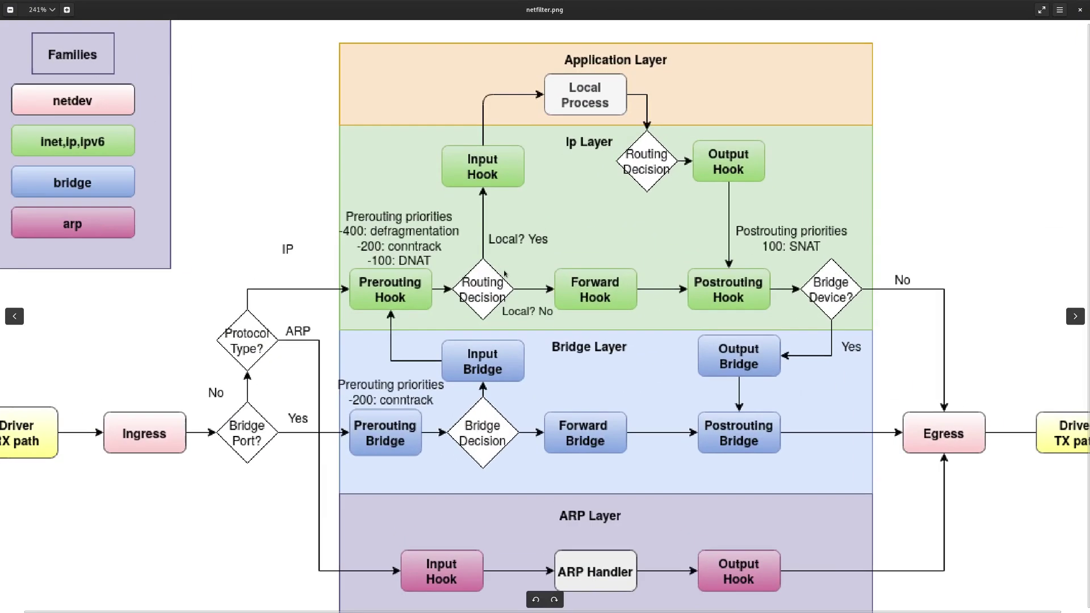
scroll(508, 270, "down", 1)
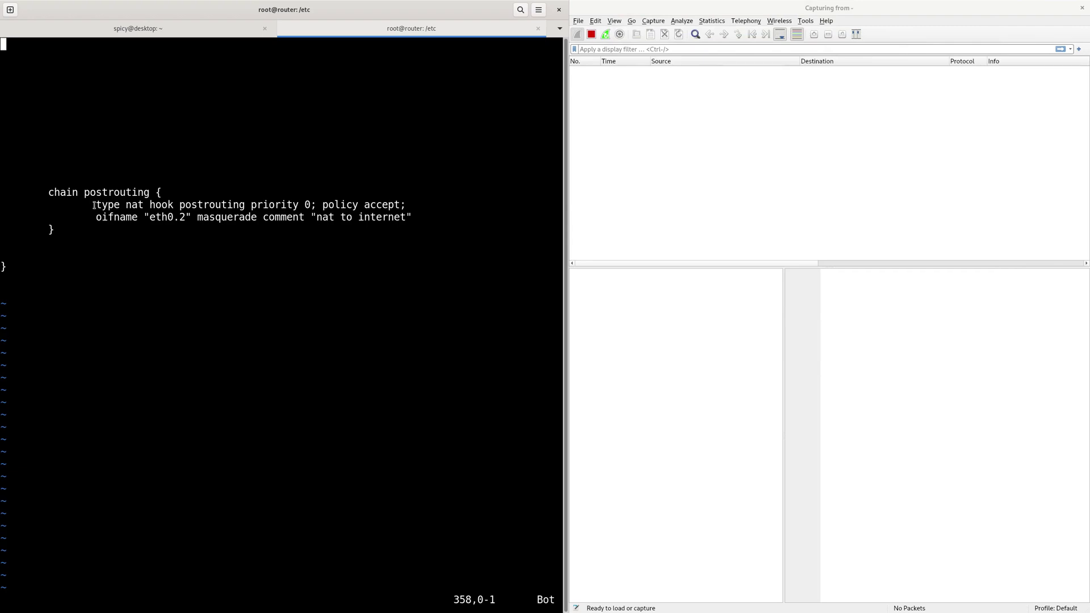
- Highlight the nat hook type, the oifname "eth0.2" match and the masquerade keyword in the postrouting chain
left_click_drag(93, 206, 244, 192)
left_click(235, 205)
left_click_drag(96, 217, 191, 219)
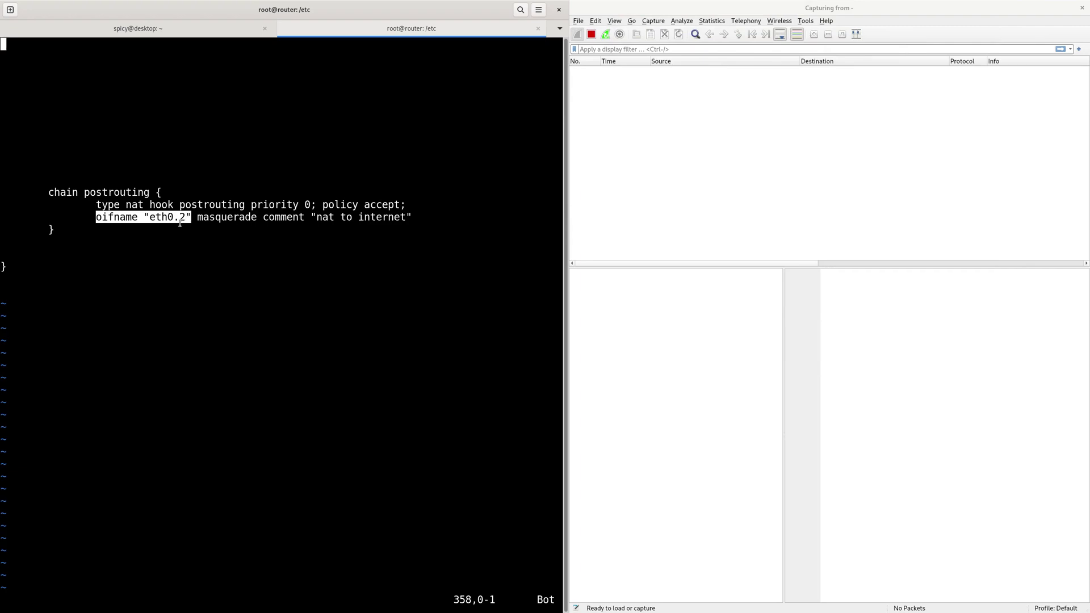
double_click(212, 218)
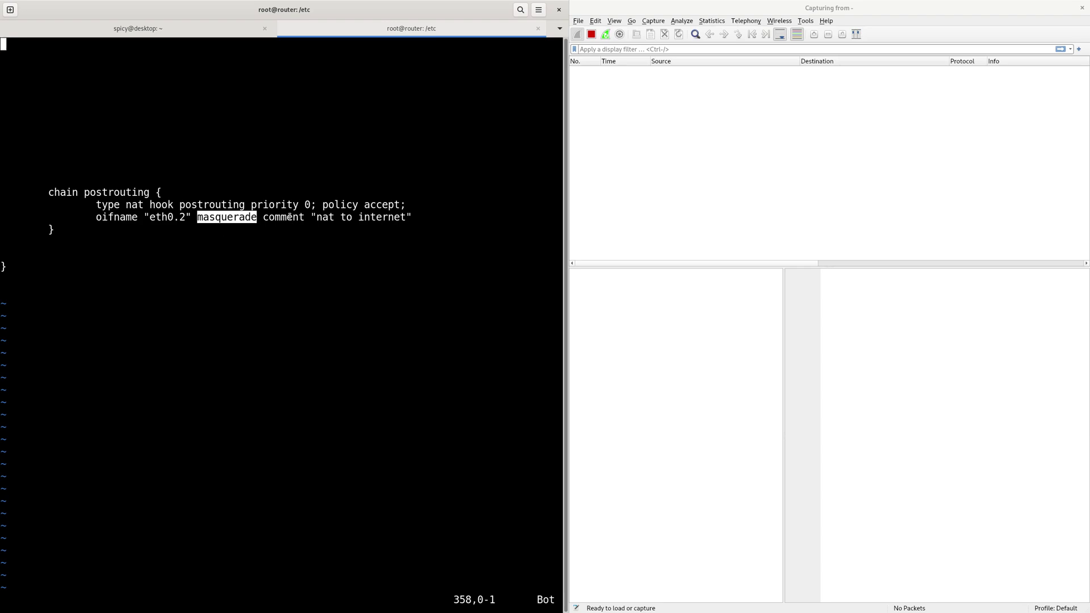
left_click(273, 217)
- Close the netfilter.png diagram and highlight the postrouting rule, its eth0.2 interface and the masquerade keyword in the router configuration
key("alt+Tab")
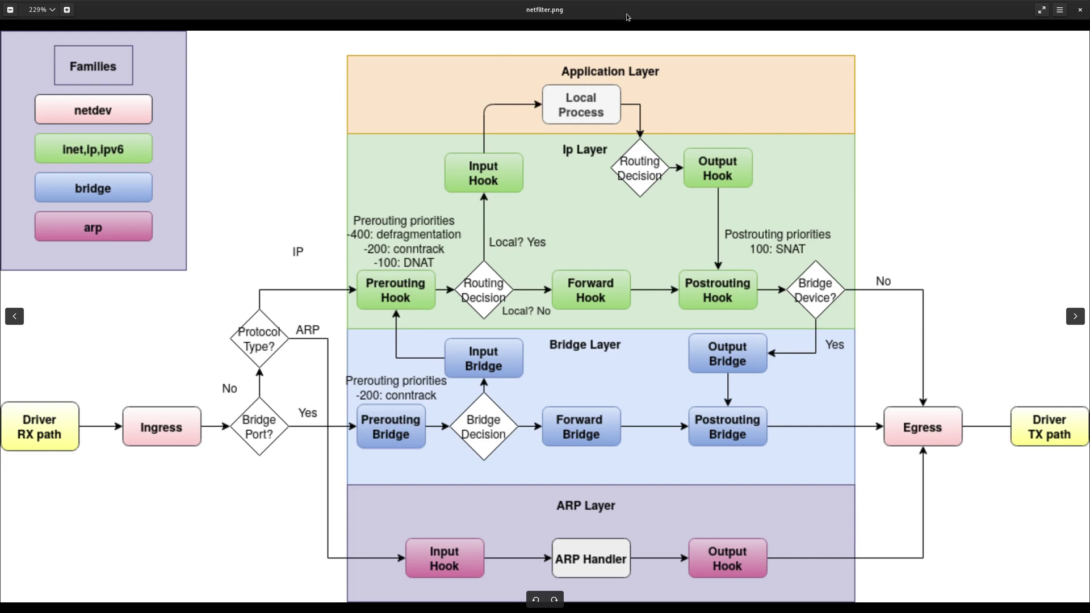
key("ctrl+w")
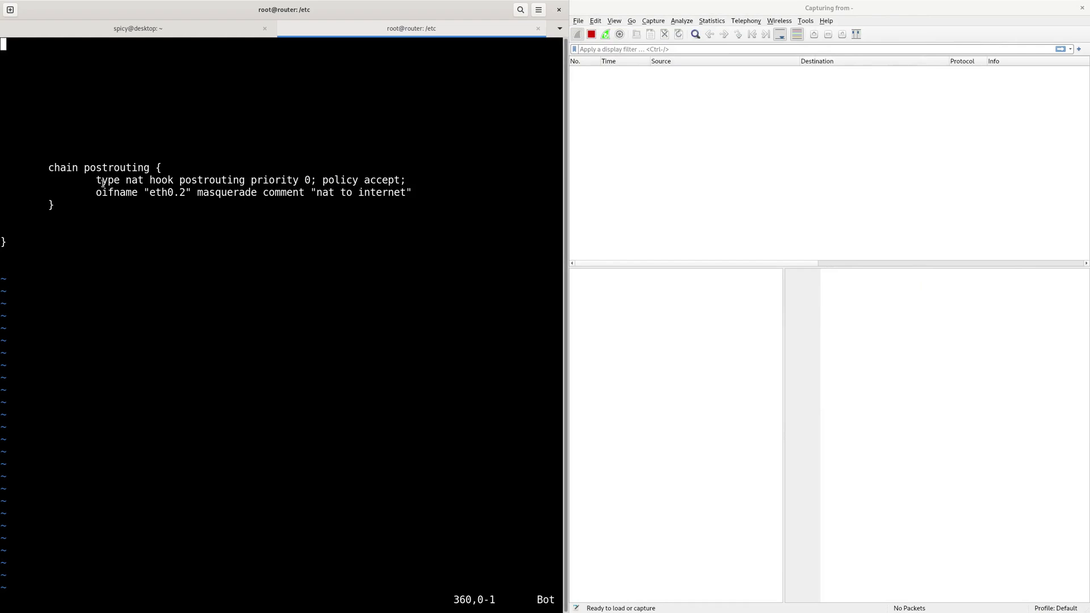
left_click_drag(98, 192, 413, 191)
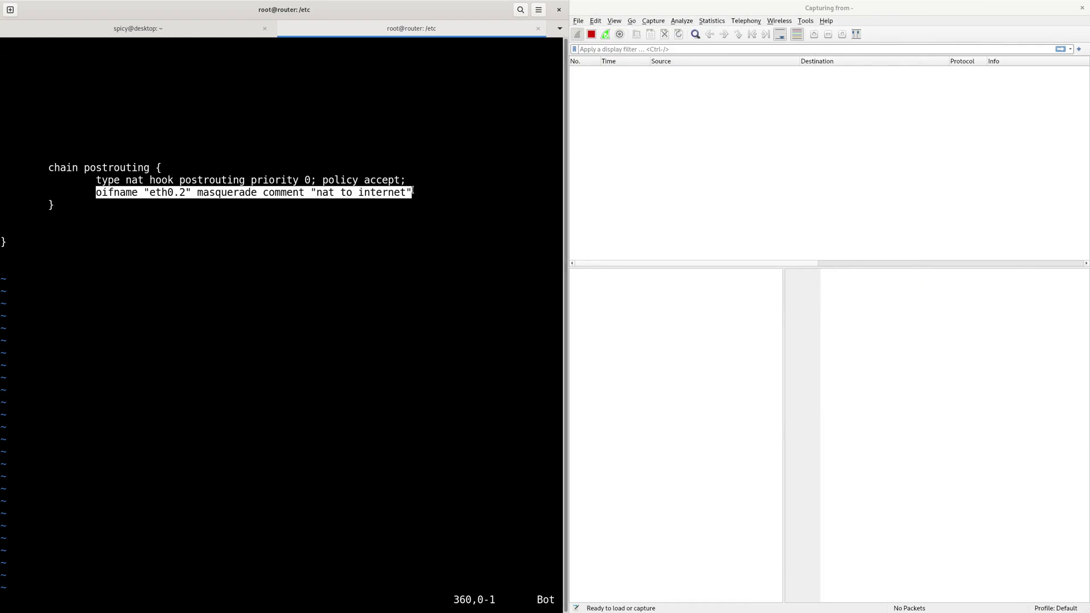
double_click(163, 197)
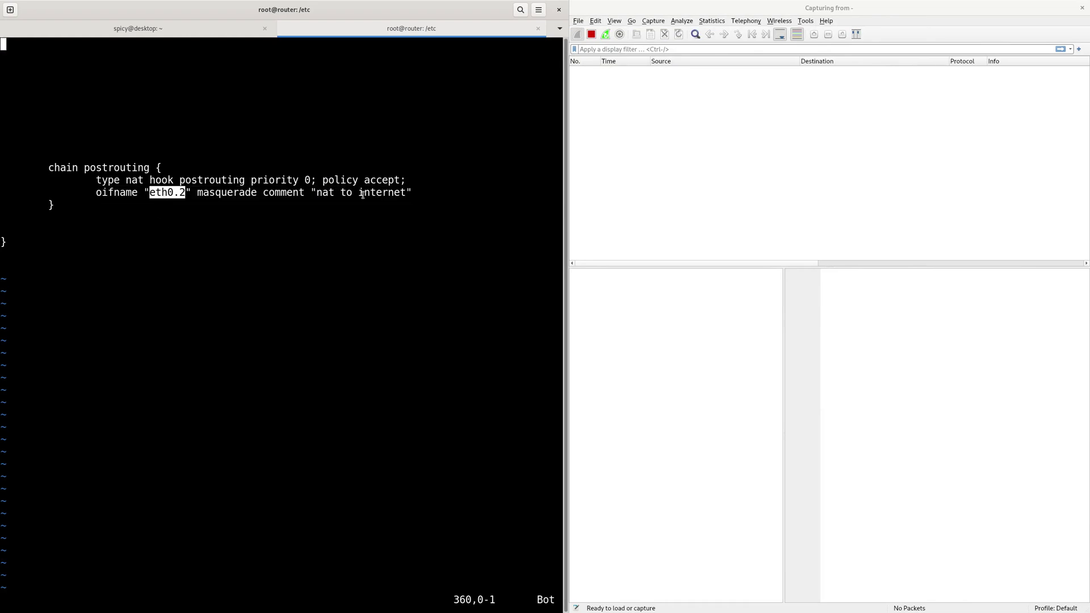
left_click(231, 196)
double_click(231, 197)
left_click(232, 197)
- Ping google.com over IPv6 from the desktop terminal, stop after a few replies, and widen the Source column in the packet capture
key("ctrl+Page_Up")
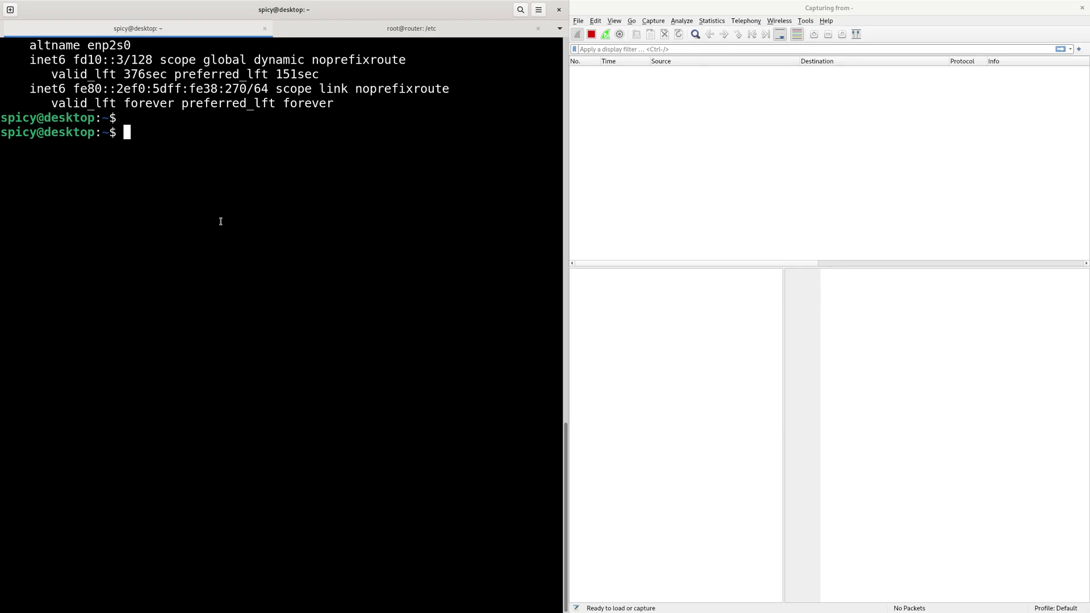
type("ping6 google.com")
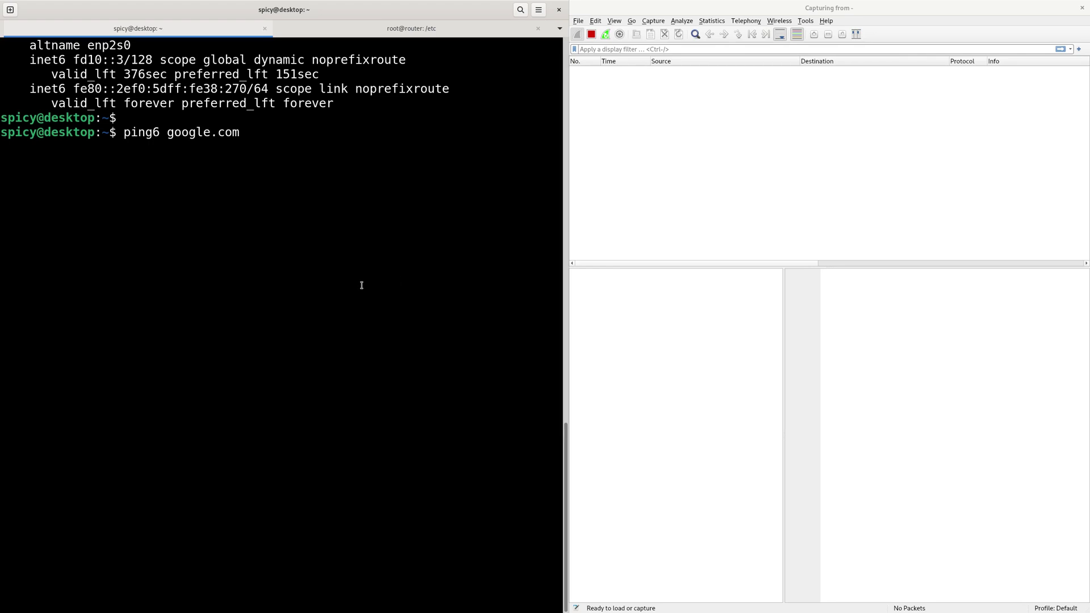
key("Return")
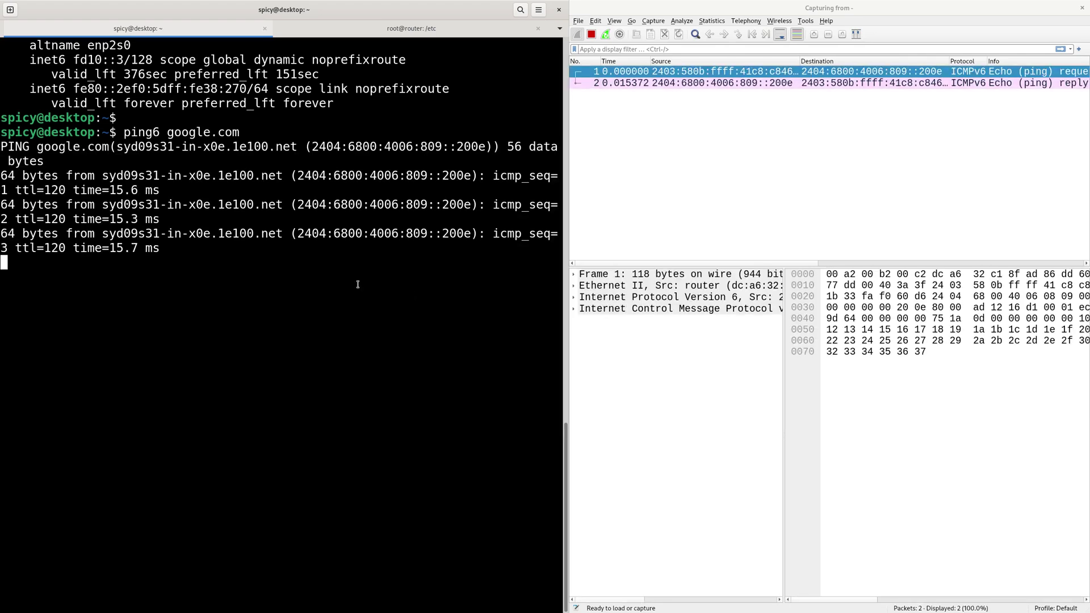
key("ctrl+c")
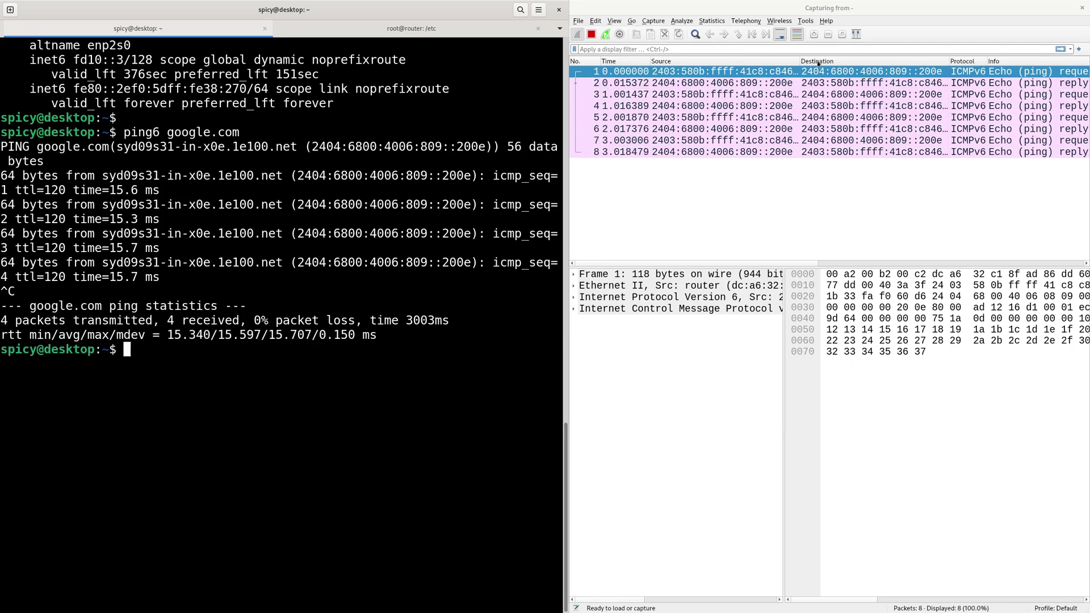
left_click_drag(799, 61, 897, 55)
- List the desktop's IPv6 addresses with "ip -6 ad" and highlight eth0's fd10::3 address
left_click(409, 416)
type("ip -6 ad")
key("Return")
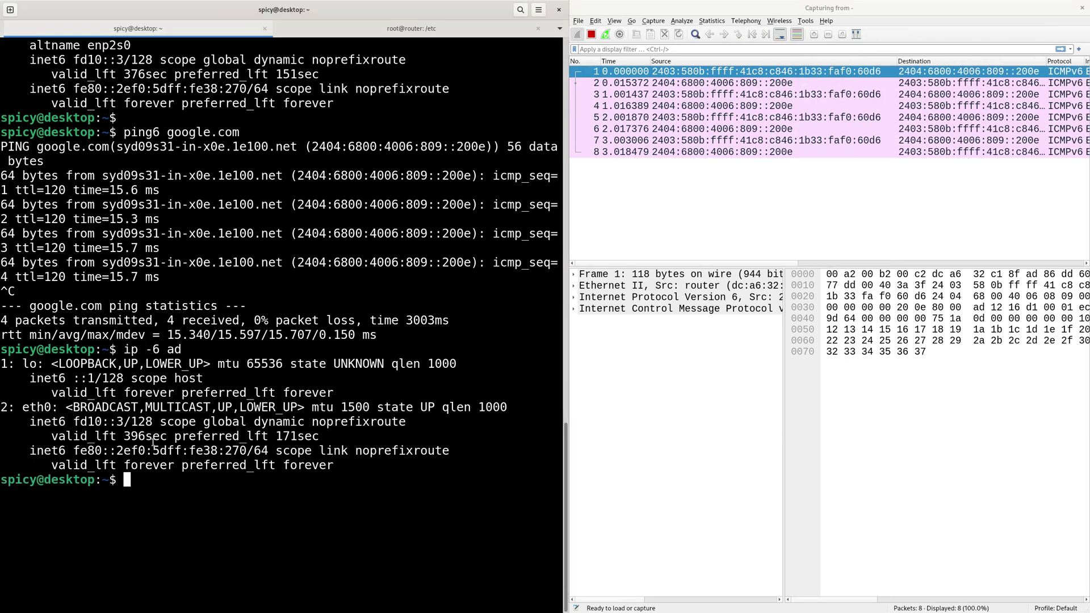
left_click_drag(73, 421, 124, 421)
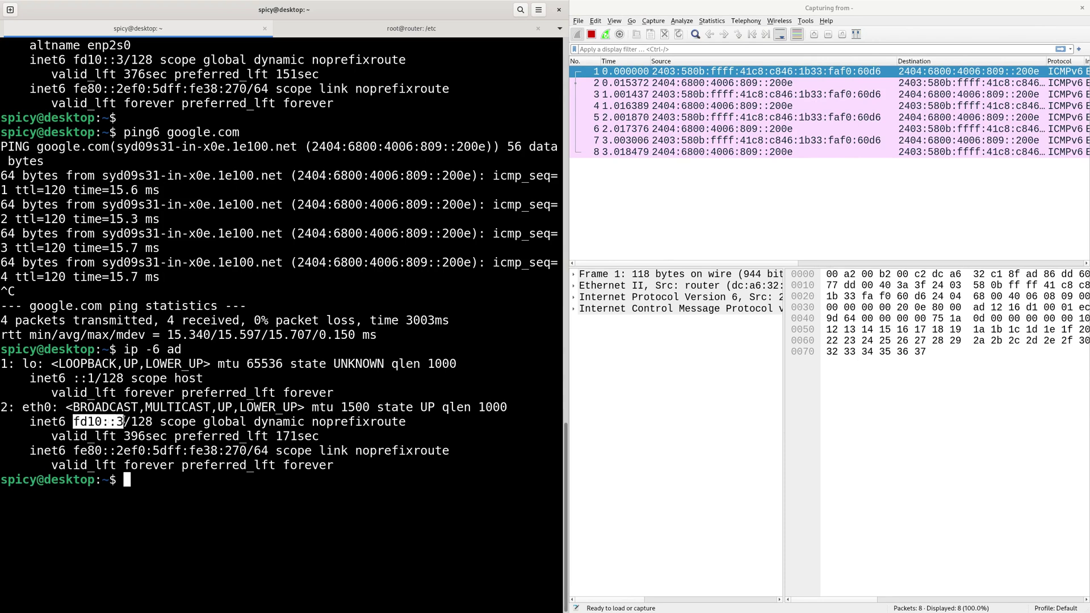
- Examine captured packets 3 and 4 and compare their addresses with the desktop's IPv6 address and the ping replies
left_click(715, 96)
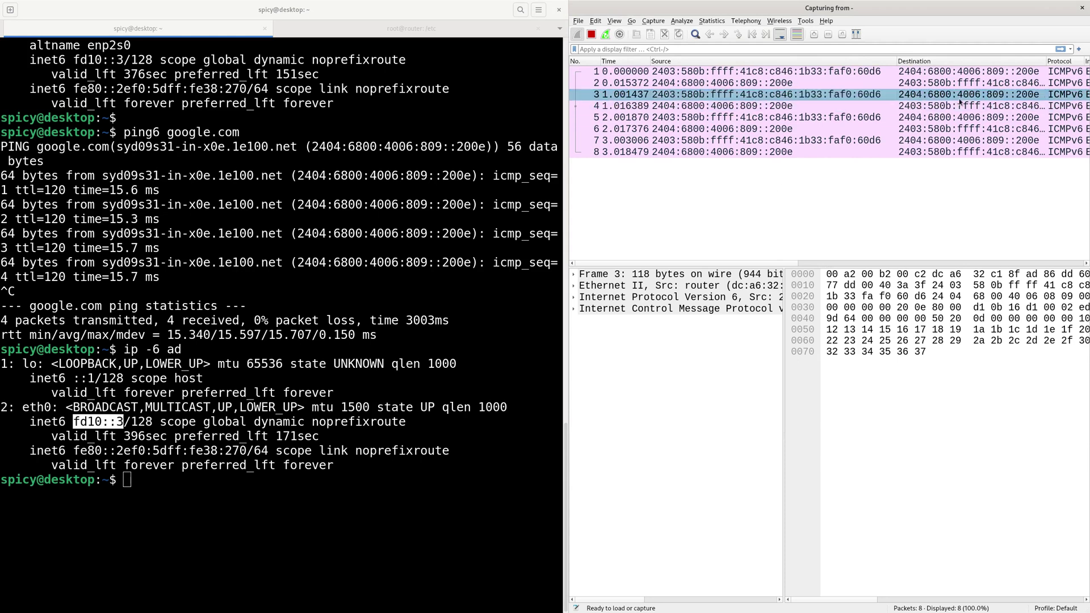
left_click(721, 107)
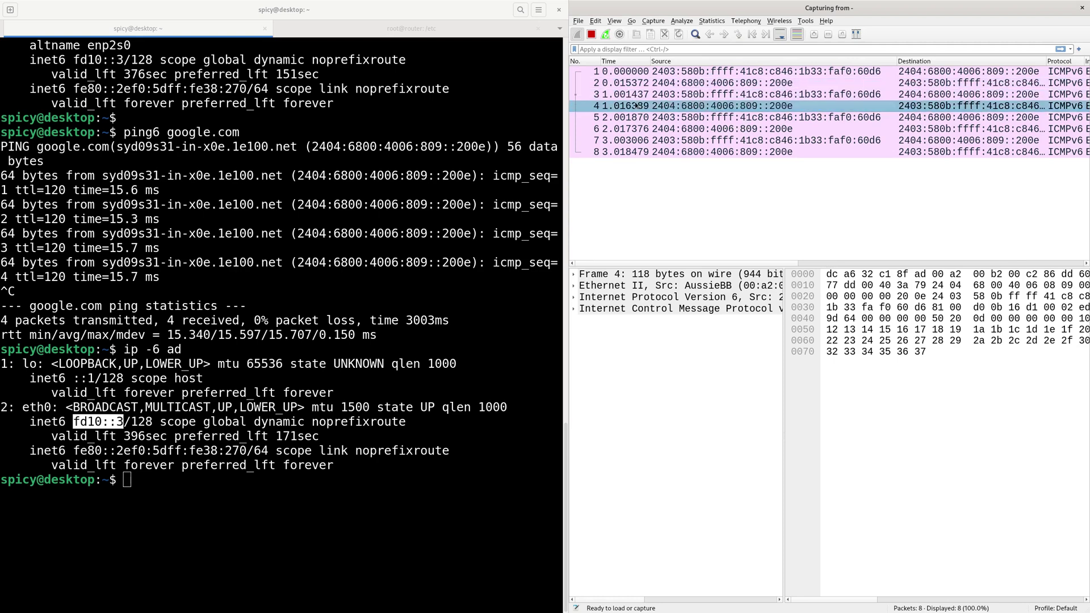
left_click(79, 424)
left_click_drag(224, 272, 2, 176)
left_click(218, 252)
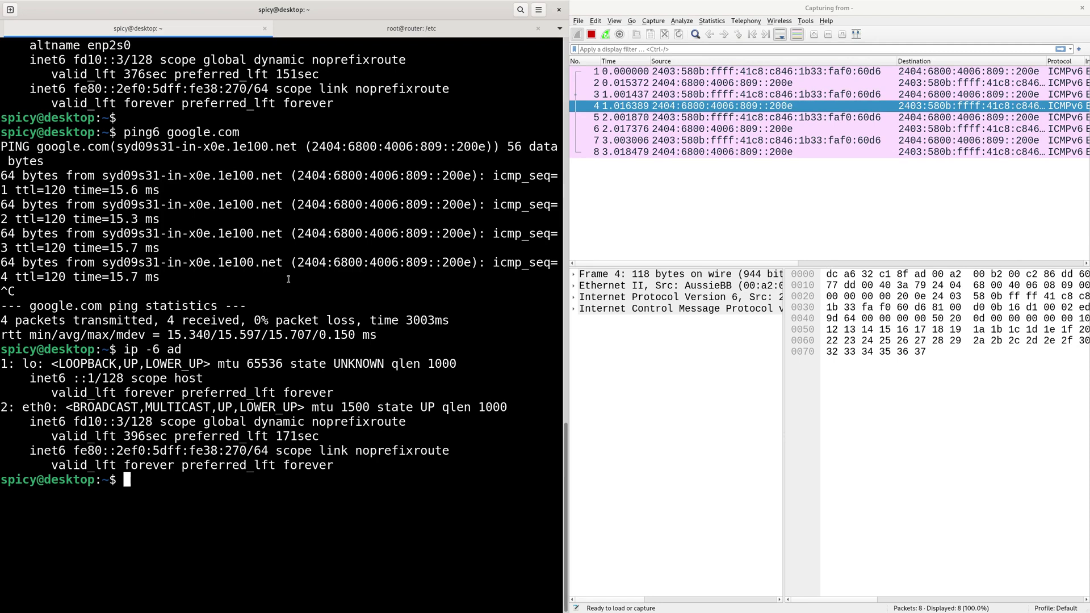
- Switch to the hand-drawn IPv4 and IPv6 network diagram
key("super")
left_click(455, 259)
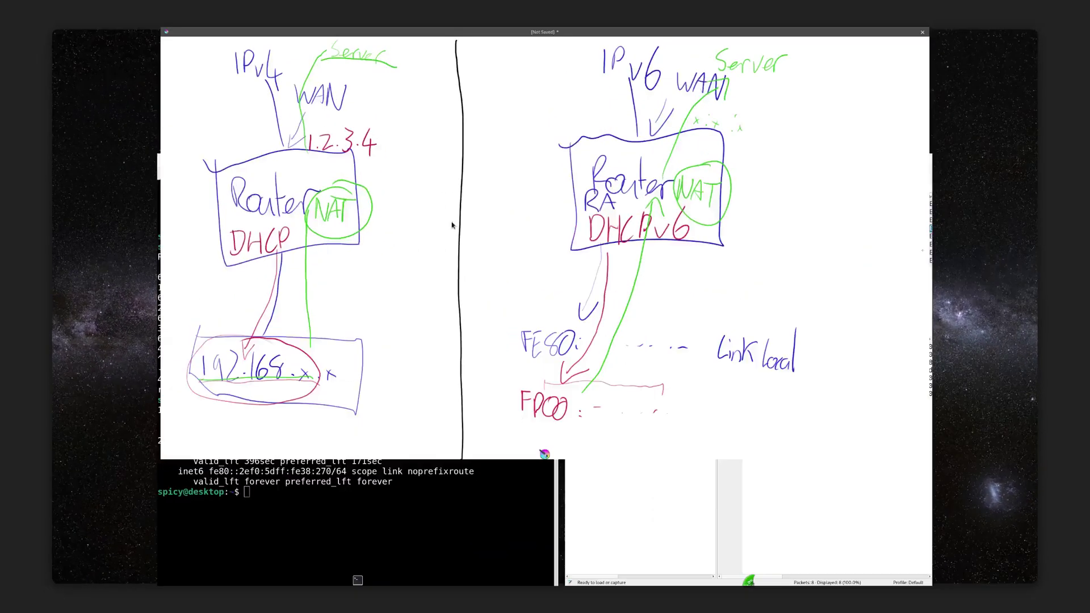
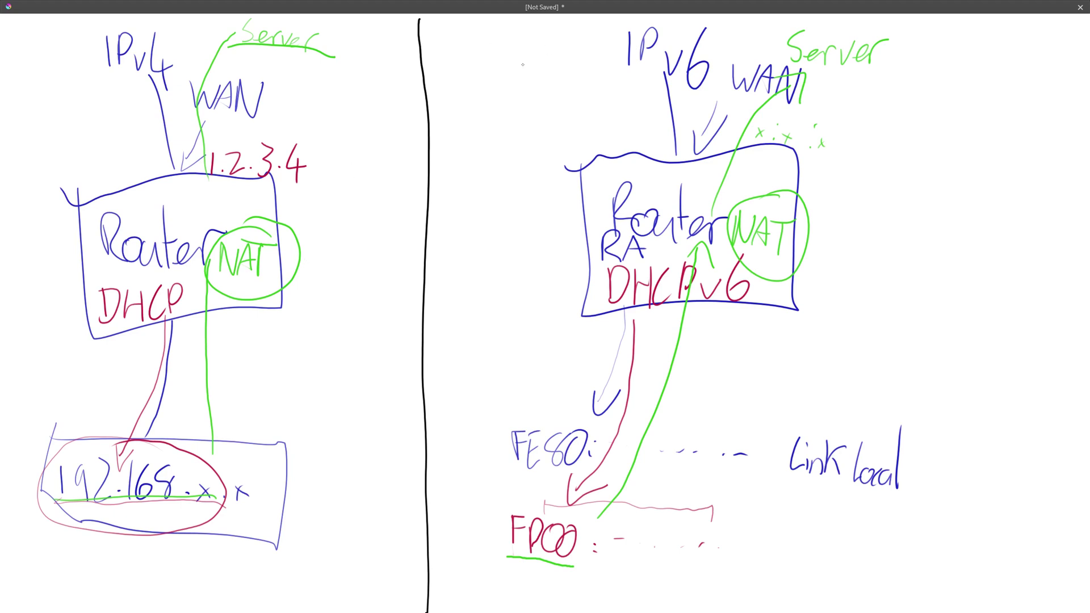
- Undo the green NAT, server and path strokes on the IPv6 side, plus the circle around the IPv4 NAT label
key("ctrl+z")
key("ctrl+z")
key("ctrl+z")
key("ctrl+z")
key("ctrl+z")
key("ctrl+z")
key("ctrl+z")
key("ctrl+z")
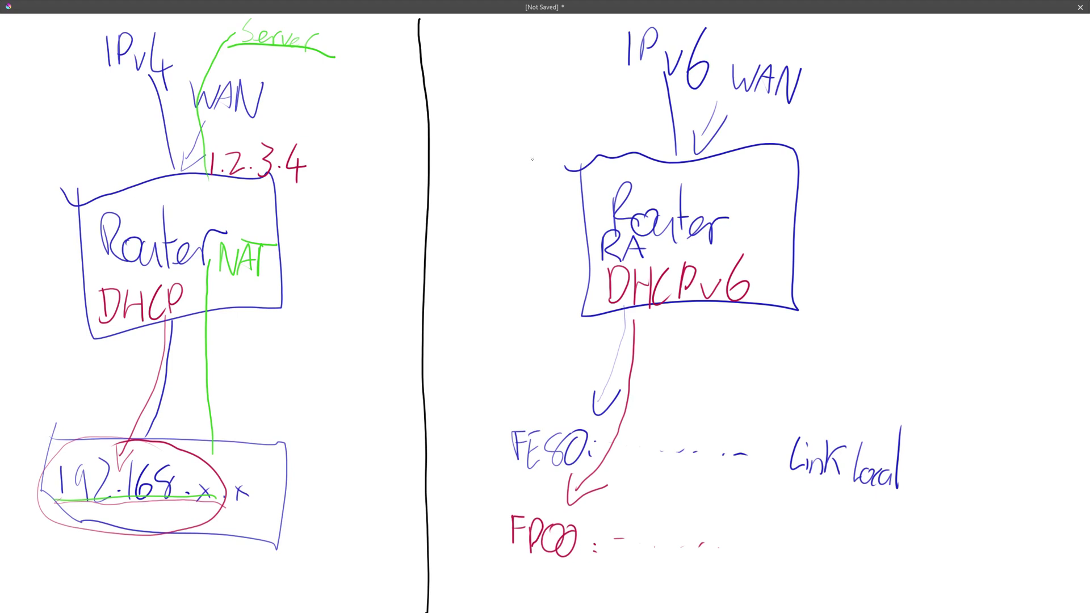
- Write "/48" beside the IPv6 uplink, then frame the FD00 host in teal and label it "FD10::3/64"
mouse_move(463, 144)
left_mouse_down()
mouse_move(484, 117)
mouse_move(503, 137)
mouse_move(524, 119)
left_mouse_up()
mouse_move(504, 548)
left_mouse_down()
mouse_move(497, 508)
mouse_move(720, 492)
mouse_move(734, 495)
mouse_move(727, 565)
left_mouse_up()
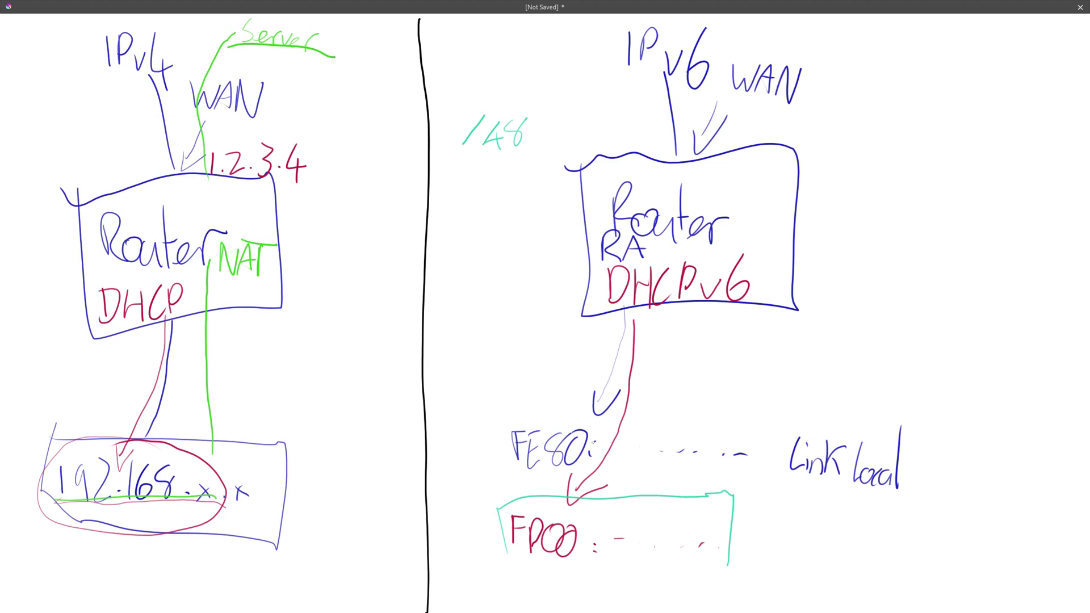
mouse_move(515, 559)
left_mouse_down()
mouse_move(517, 583)
mouse_move(565, 585)
left_mouse_up()
mouse_move(580, 562)
left_mouse_down()
mouse_move(632, 567)
mouse_move(624, 590)
left_mouse_up()
left_click_drag(665, 549, 647, 592)
mouse_move(680, 557)
left_mouse_down()
mouse_move(681, 582)
mouse_move(707, 578)
mouse_move(699, 600)
left_mouse_up()
left_click_drag(534, 559, 533, 589)
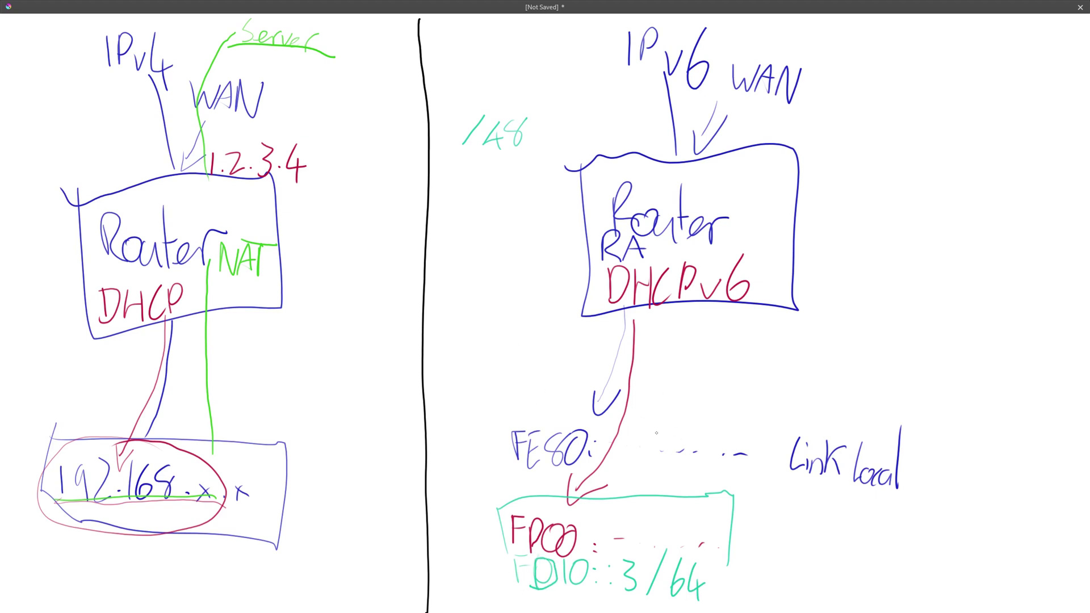
- Draw a teal line from the FD10::3 host up into the IPv6 router and label the translation "1:1 NAT" and "NPTv6"
left_click_drag(663, 498, 744, 237)
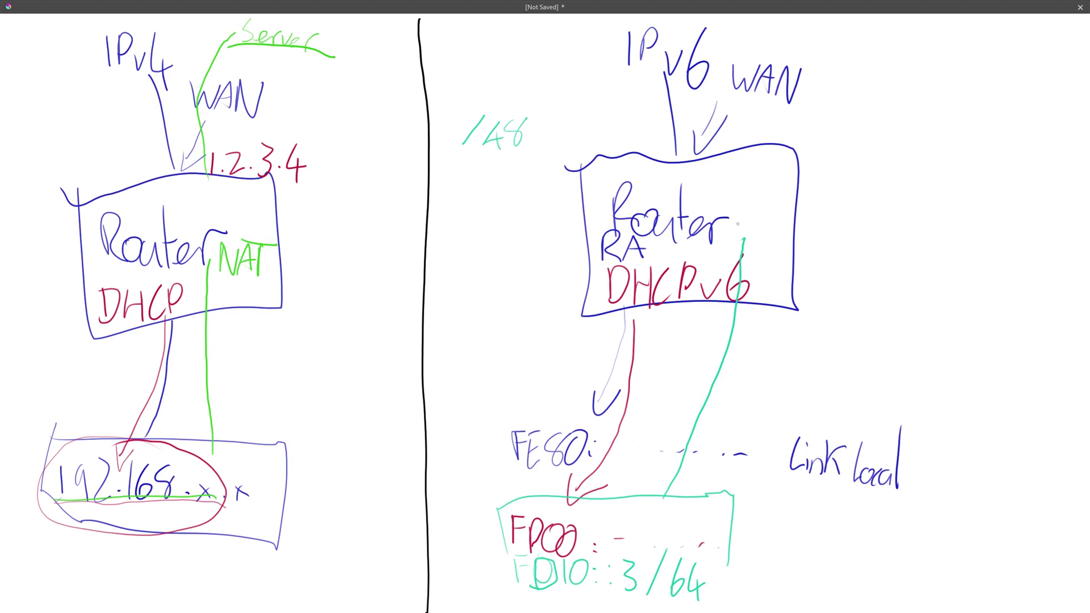
mouse_move(735, 212)
left_mouse_down()
mouse_move(736, 235)
mouse_move(777, 219)
mouse_move(812, 245)
mouse_move(828, 217)
left_mouse_up()
mouse_move(802, 294)
left_mouse_down()
mouse_move(803, 262)
mouse_move(815, 263)
mouse_move(824, 292)
mouse_move(850, 304)
left_mouse_up()
mouse_move(837, 266)
left_mouse_down()
mouse_move(874, 261)
mouse_move(886, 294)
left_mouse_up()
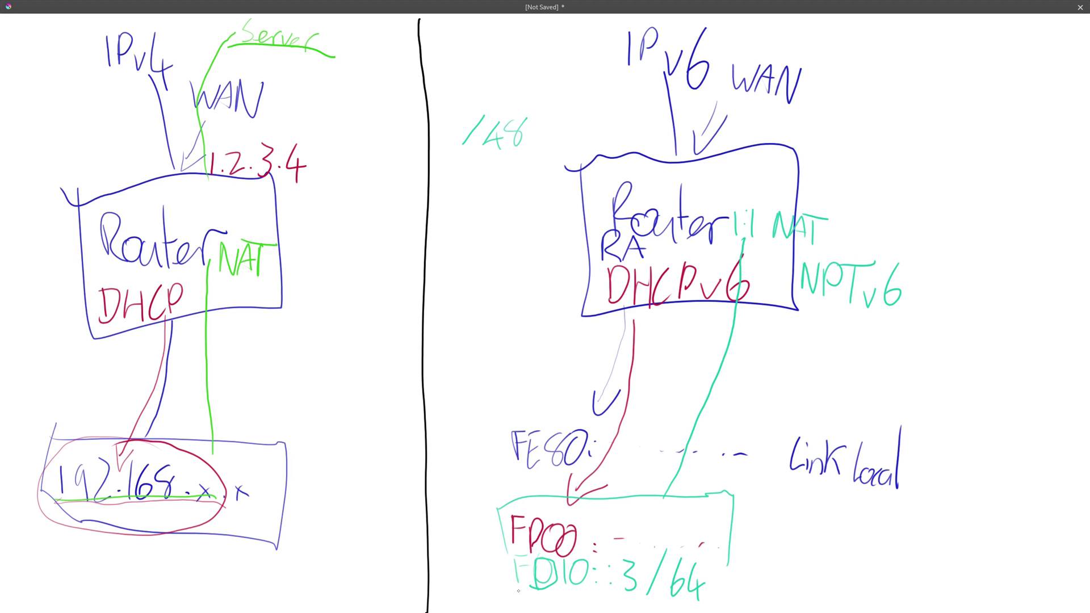
- Underline the FD10:: prefix of the host address and write "2403:" with trailing dots above the /48 note
left_click_drag(516, 590, 607, 595)
mouse_move(443, 83)
left_mouse_down()
mouse_move(437, 110)
mouse_move(456, 108)
left_mouse_up()
mouse_move(459, 86)
left_mouse_down()
mouse_move(468, 105)
mouse_move(487, 82)
mouse_move(506, 109)
left_mouse_up()
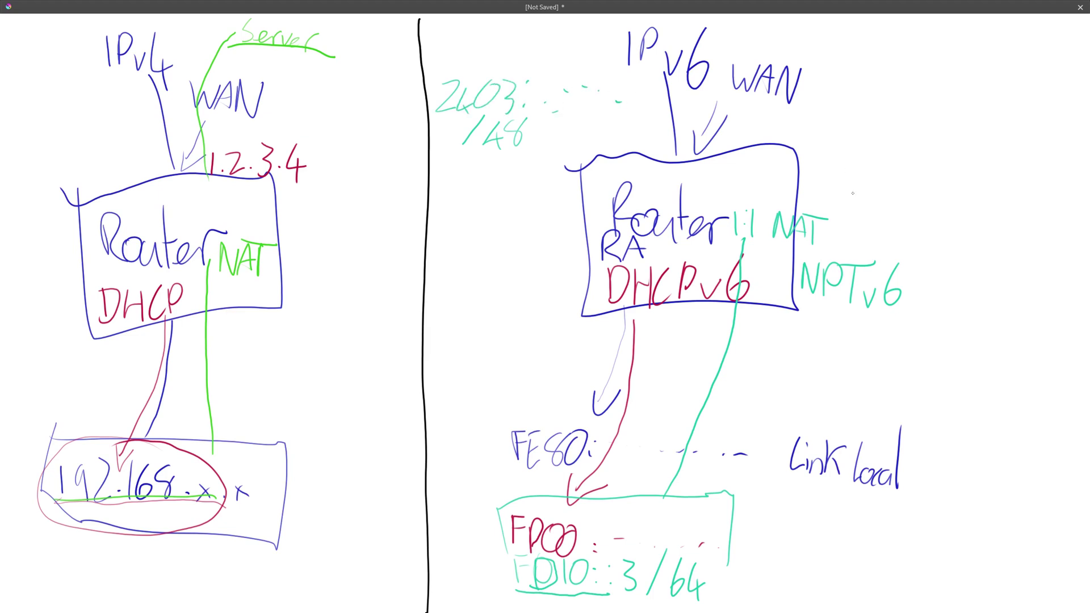
- Draw a teal line between the IPv6 router's NAT and the WAN, labelling it with a "2403:" address and trailing dots
left_click_drag(751, 191, 728, 92)
mouse_move(758, 165)
left_mouse_down()
mouse_move(774, 181)
mouse_move(792, 174)
mouse_move(786, 185)
left_mouse_up()
left_click_drag(797, 162, 806, 191)
left_click(834, 165)
left_click(832, 174)
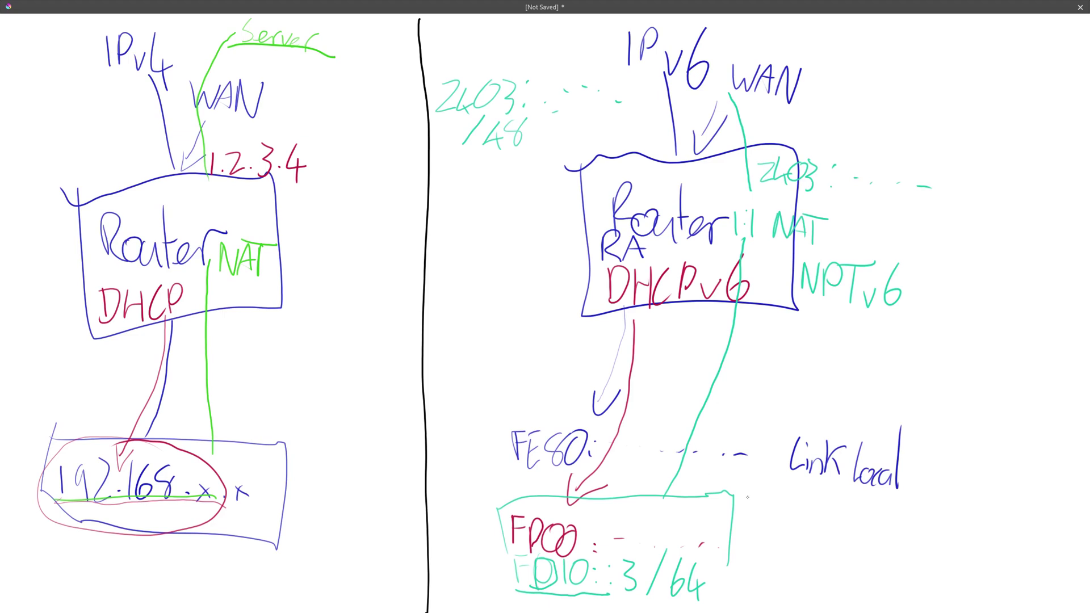
- Write two more hosts, "FD10::4" and "FD10::5", below Link Local and connect them to the router's 1:1 NAT
left_click_drag(783, 541, 786, 562)
mouse_move(784, 531)
left_mouse_down()
mouse_move(802, 529)
mouse_move(803, 542)
left_mouse_up()
mouse_move(807, 542)
left_mouse_down()
mouse_move(807, 560)
mouse_move(809, 546)
mouse_move(832, 561)
mouse_move(858, 542)
mouse_move(914, 549)
mouse_move(908, 574)
left_mouse_up()
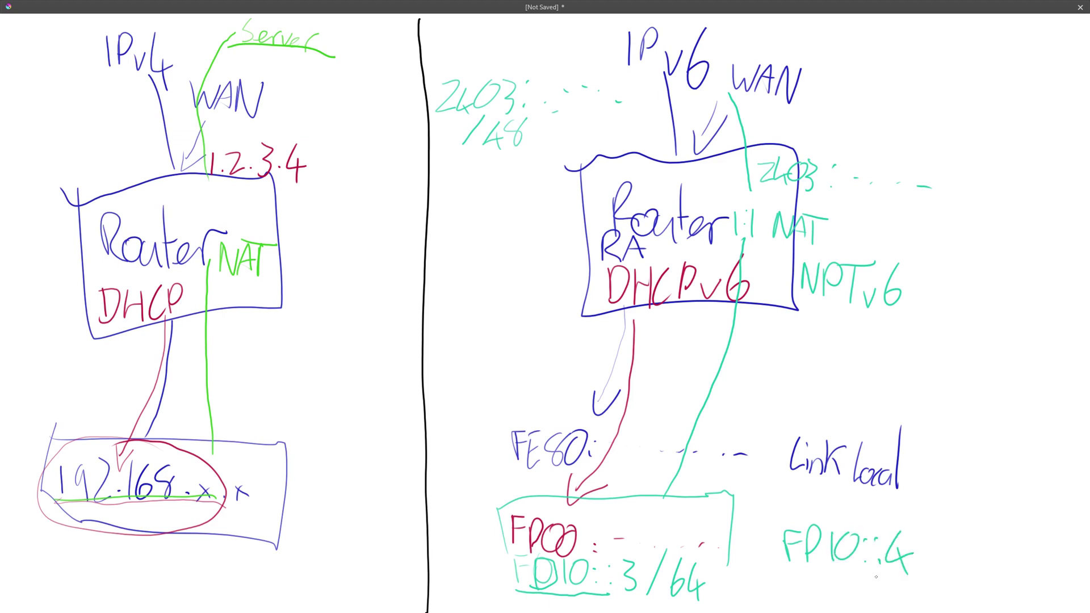
left_click_drag(797, 571, 798, 599)
mouse_move(798, 585)
left_mouse_down()
mouse_move(812, 584)
mouse_move(812, 600)
left_mouse_up()
mouse_move(811, 570)
left_mouse_down()
mouse_move(828, 591)
mouse_move(812, 601)
left_mouse_up()
mouse_move(841, 576)
left_mouse_down()
mouse_move(841, 596)
mouse_move(860, 577)
mouse_move(895, 599)
mouse_move(924, 572)
left_mouse_up()
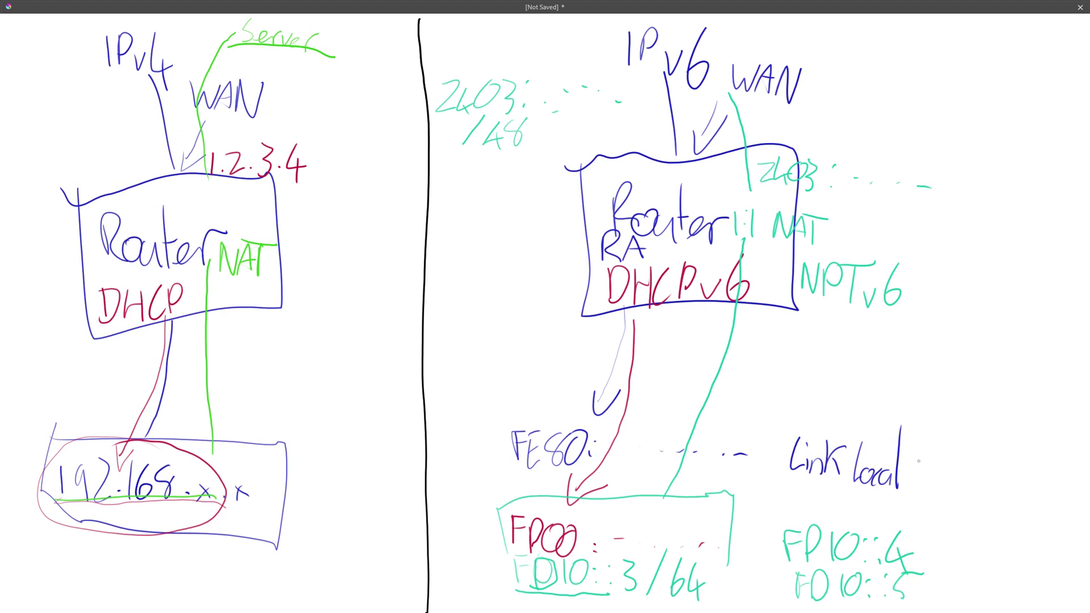
mouse_move(915, 546)
left_mouse_down()
mouse_move(792, 335)
mouse_move(787, 244)
left_mouse_up()
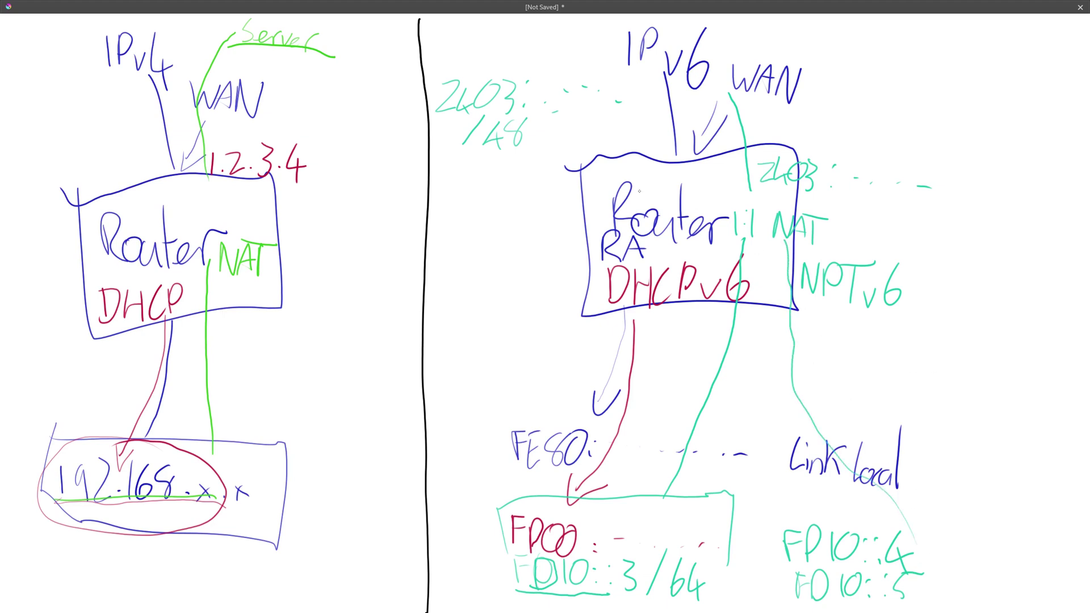
- Underline the 2403 prefix beside the uplink and draw a line from the router's 2403 address to a new "Server" label
left_click_drag(440, 120, 647, 118)
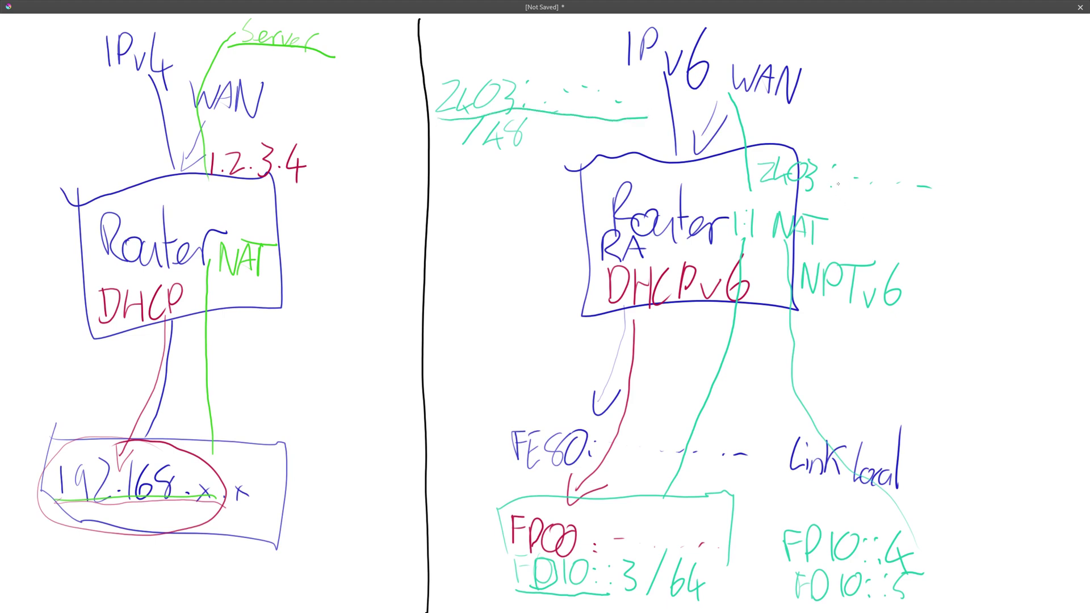
left_click_drag(803, 166, 872, 68)
left_click_drag(896, 33, 871, 54)
mouse_move(888, 52)
left_mouse_down()
mouse_move(937, 80)
mouse_move(947, 71)
left_mouse_up()
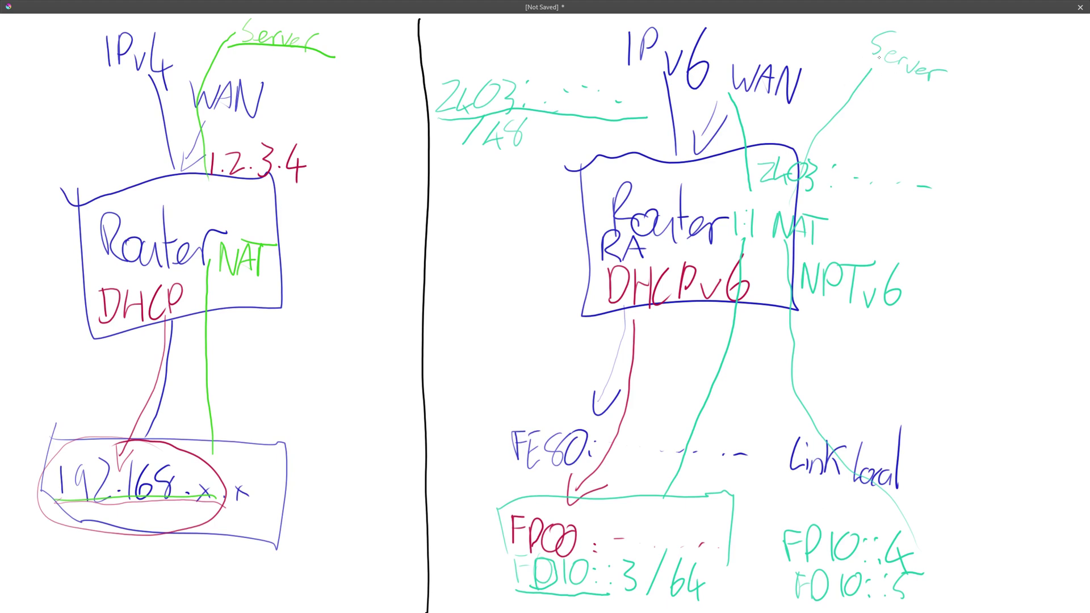
- Write "Host" above the IPv6 WAN label and add a "5" at the end of the 2403 prefix
left_click_drag(762, 23, 762, 52)
mouse_move(780, 22)
left_mouse_down()
mouse_move(779, 53)
mouse_move(814, 59)
left_mouse_up()
left_click_drag(802, 44, 817, 41)
left_click_drag(629, 91, 620, 115)
left_click_drag(630, 87, 664, 88)
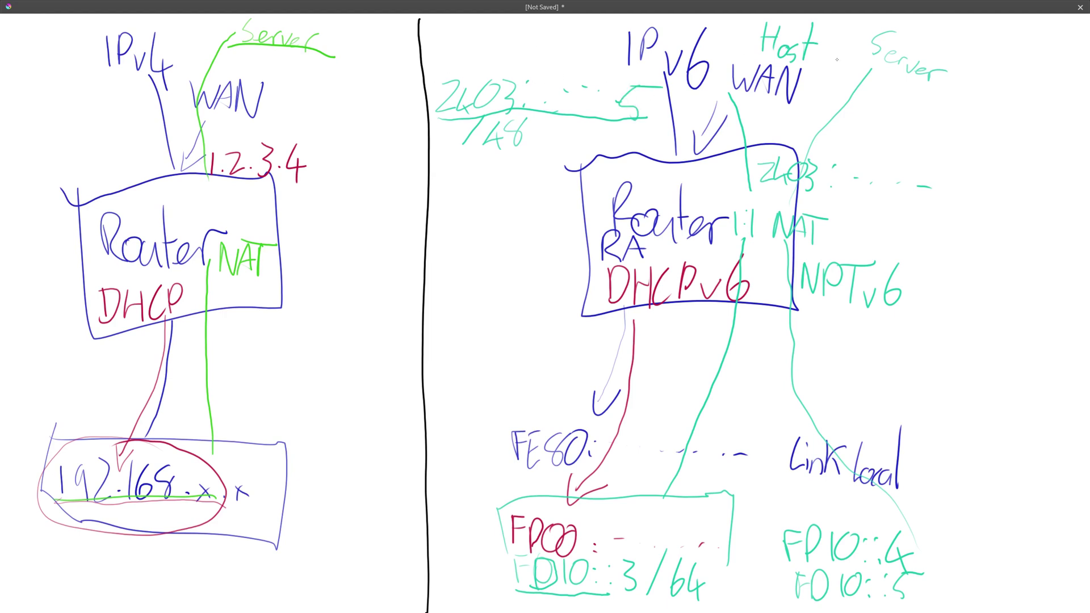
- Circle the 1:1 NAT label and draw another line from it down to the FD10::4 and FD10::5 hosts
mouse_move(792, 202)
left_mouse_down()
mouse_move(732, 274)
mouse_move(772, 188)
left_mouse_up()
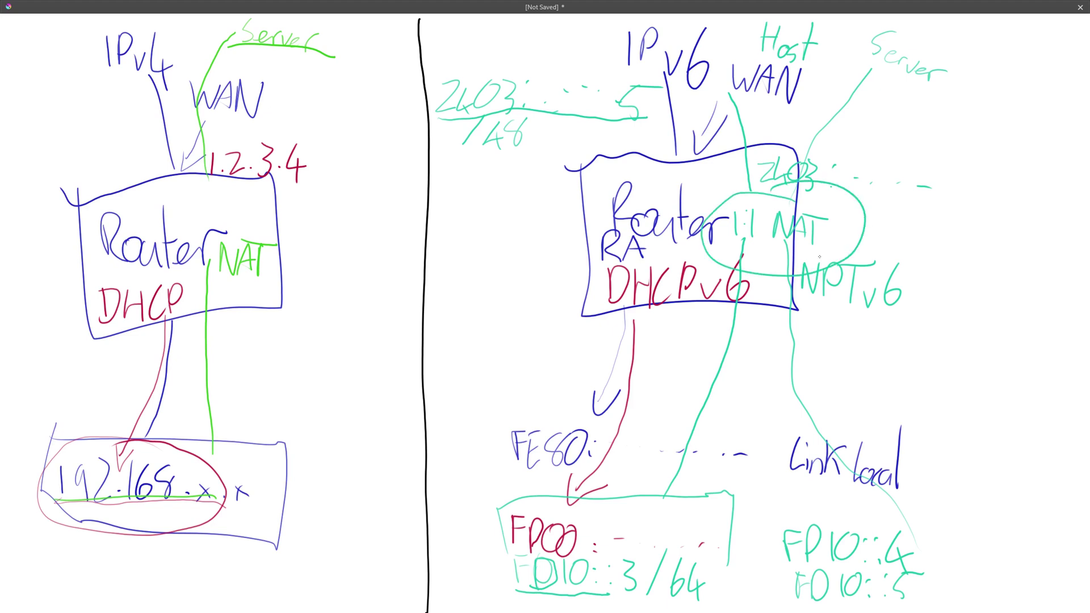
mouse_move(767, 278)
left_mouse_down()
mouse_move(786, 363)
mouse_move(925, 511)
mouse_move(921, 572)
mouse_move(933, 540)
left_mouse_up()
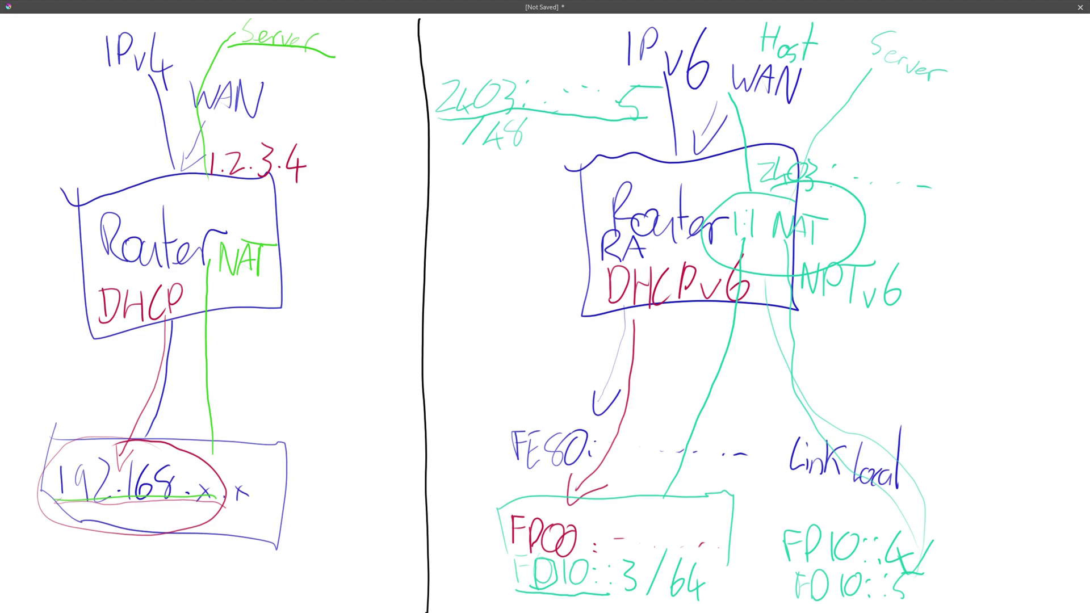
- In the router's nftables config, insert "oifname eth0.2 ip6 saddr fd10::/64 snat ip6 prefix to 2403:580b:c1cd:10::/64" above the postrouting masquerade rule
key("alt+Tab")
key("l")
key("l")
key("l")
key("l")
key("l")
key("l")
key("l")
key("l")
key("l")
key("l")
key("l")
key("l")
key("l")
key("l")
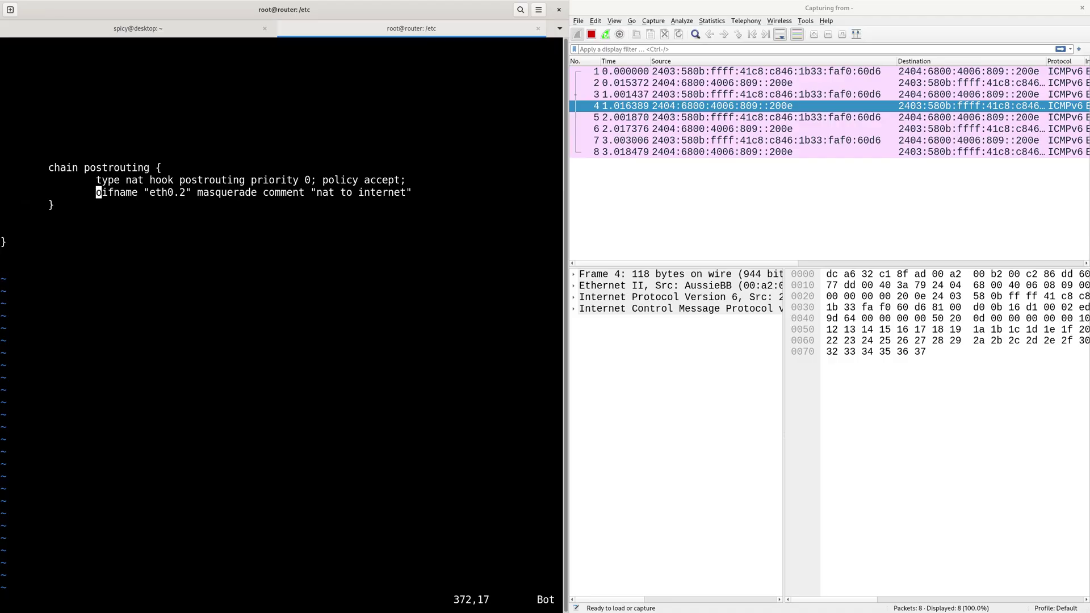
key("i")
type("oifname eth0.2 ip6 saddr fd10::/64 snat ip6 prefix to 2403:580b:c1cd:10::/64")
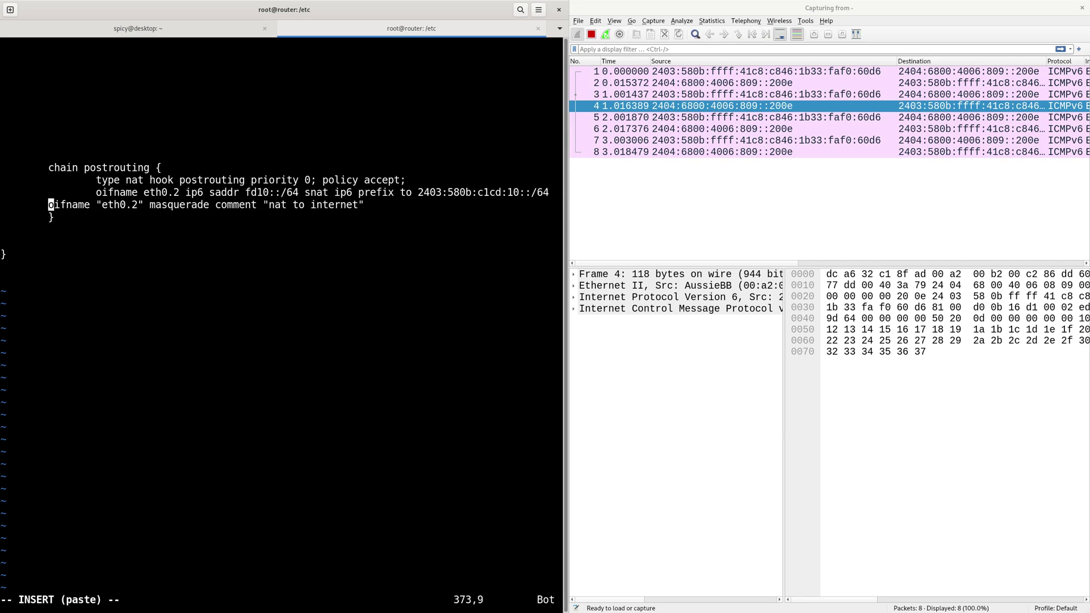
key("Escape")
key("k")
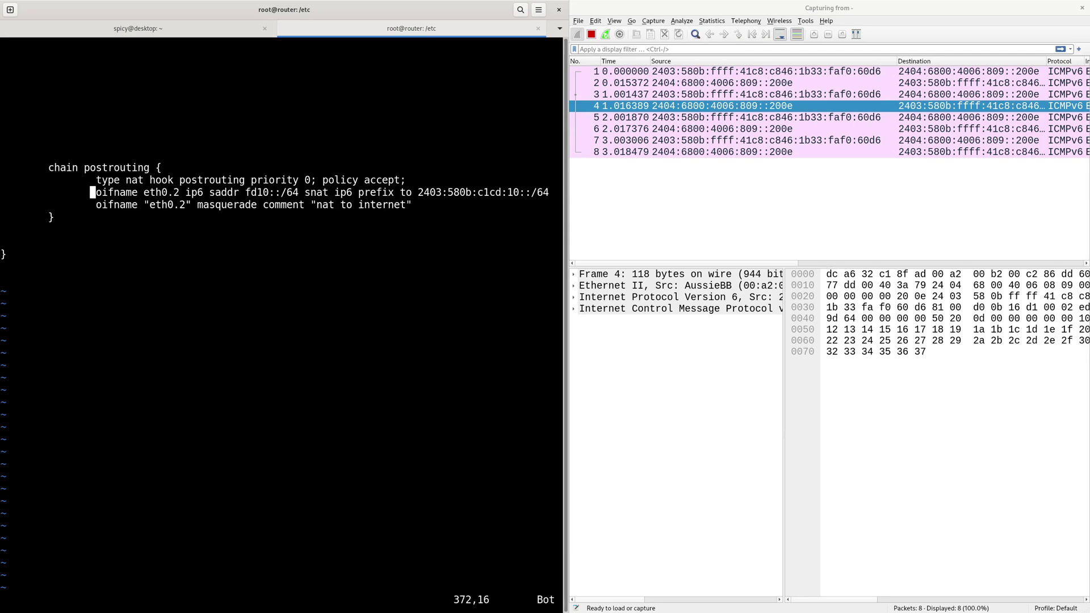
- Examine the new postrouting rule by highlighting its fd10:: source prefix, the snat keyword and the 2403:580b:c1cd:10 target prefix
key("l")
key("l")
key("l")
key("l")
key("l")
key("l")
key("l")
key("l")
key("l")
key("l")
key("l")
key("l")
key("l")
key("l")
key("l")
key("l")
left_click_drag(209, 192, 280, 192)
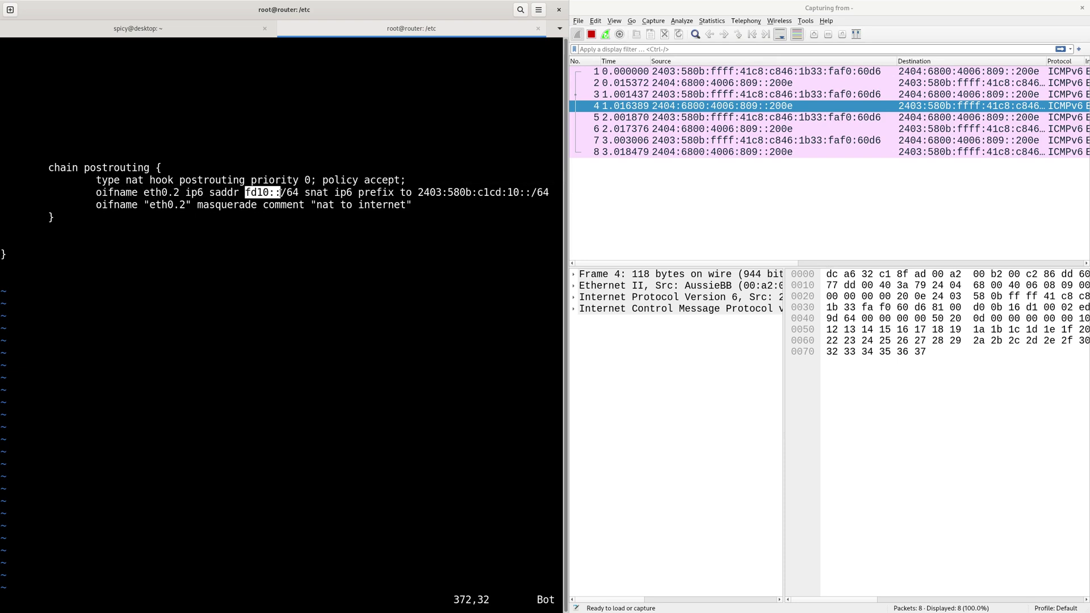
left_click(245, 193)
double_click(245, 193)
left_click_drag(306, 189, 335, 193)
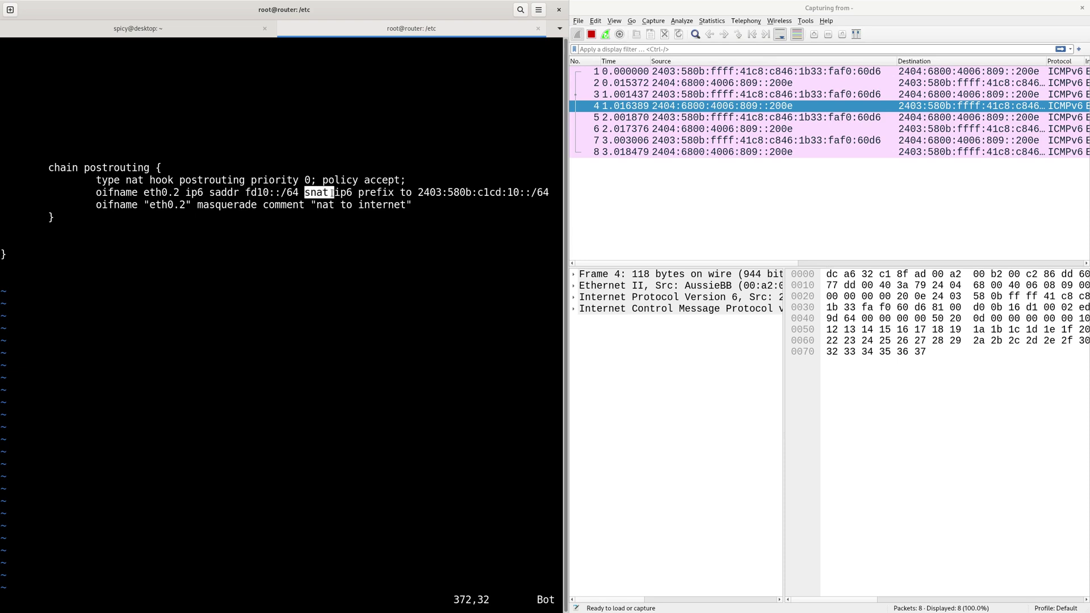
left_click(356, 193)
left_click_drag(417, 193, 515, 193)
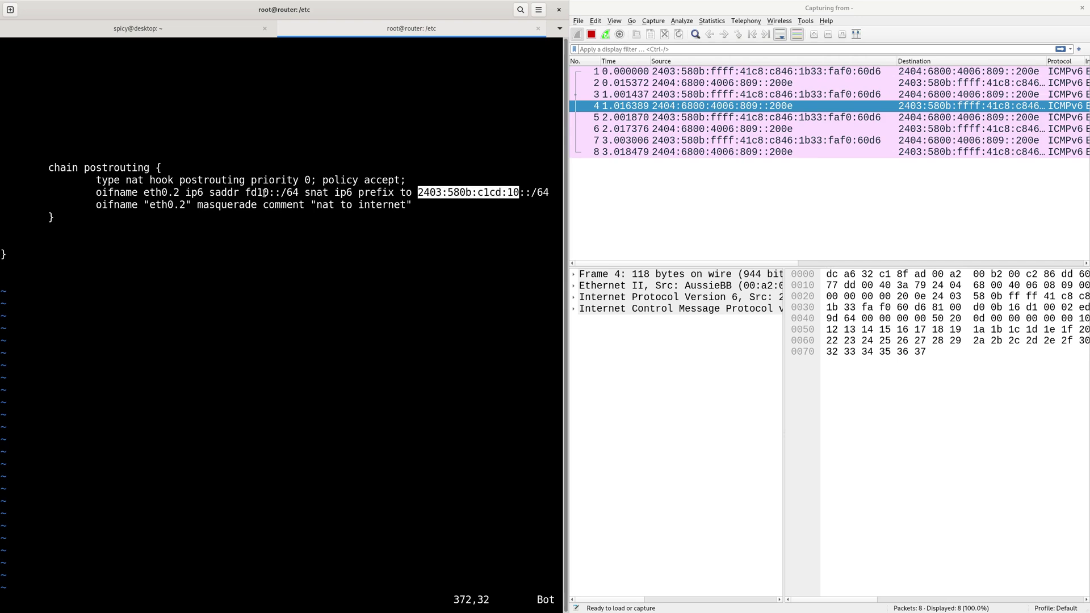
left_click(515, 193)
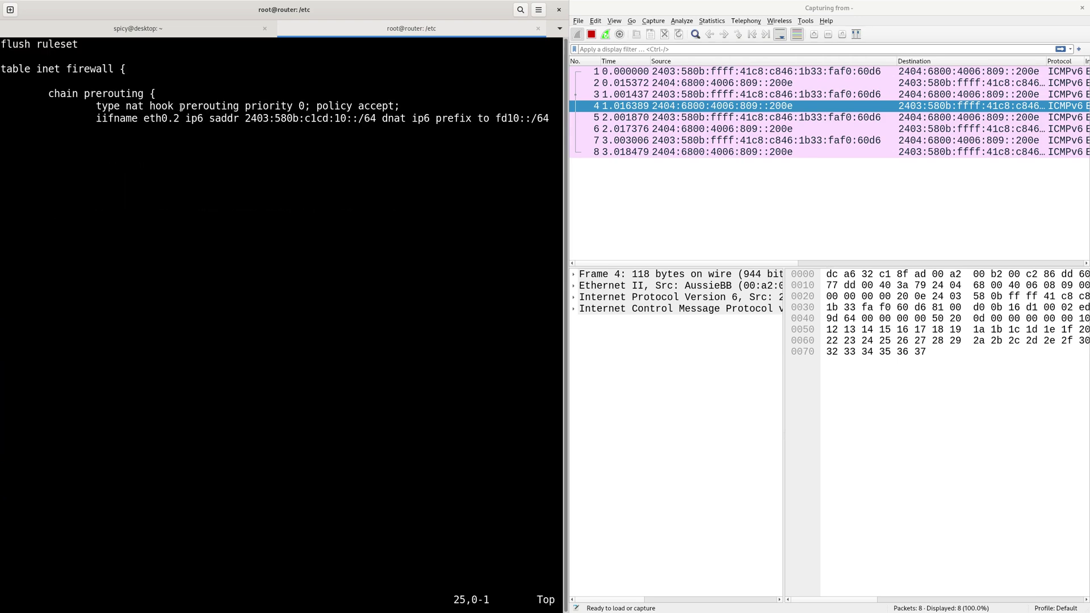
- Examine the prerouting chain's hook and its dnat prefix rule, checking the hook's place in the netfilter.png diagram
left_click_drag(180, 106, 235, 107)
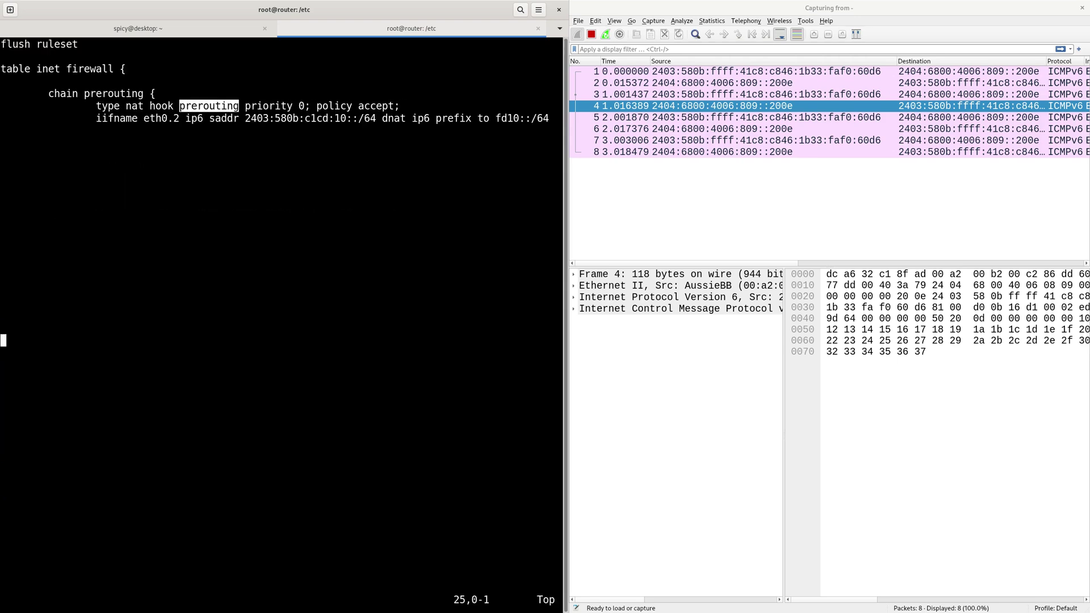
key("alt+Tab")
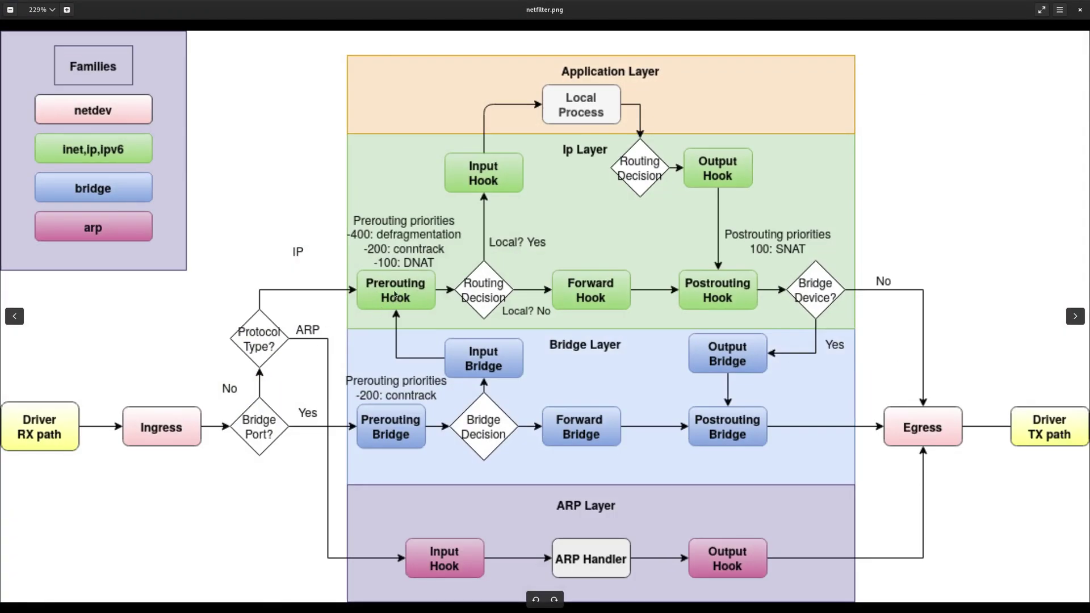
key("alt+Tab")
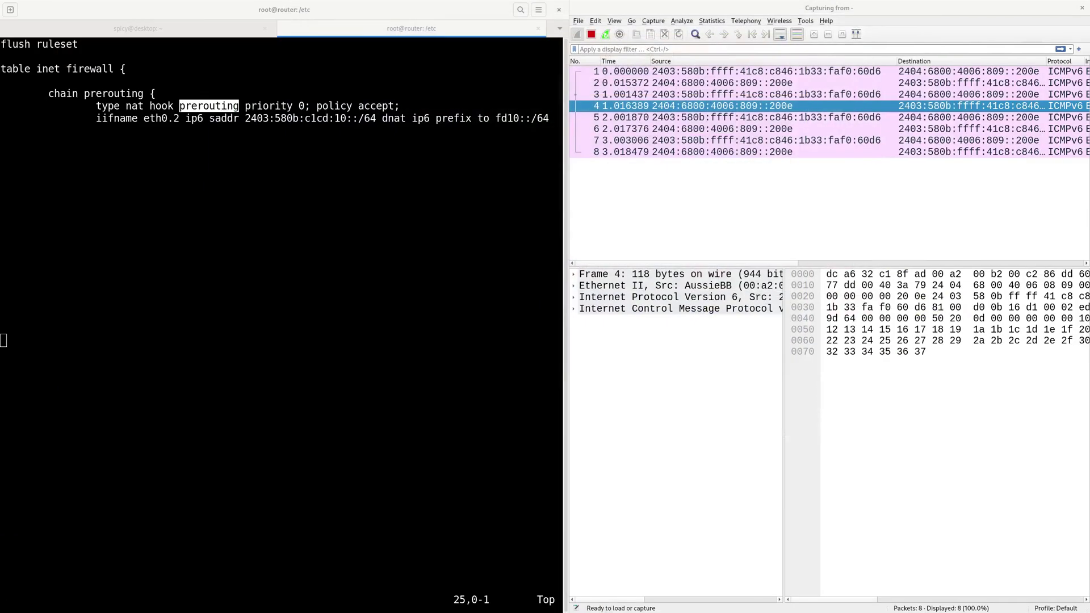
left_click(237, 111)
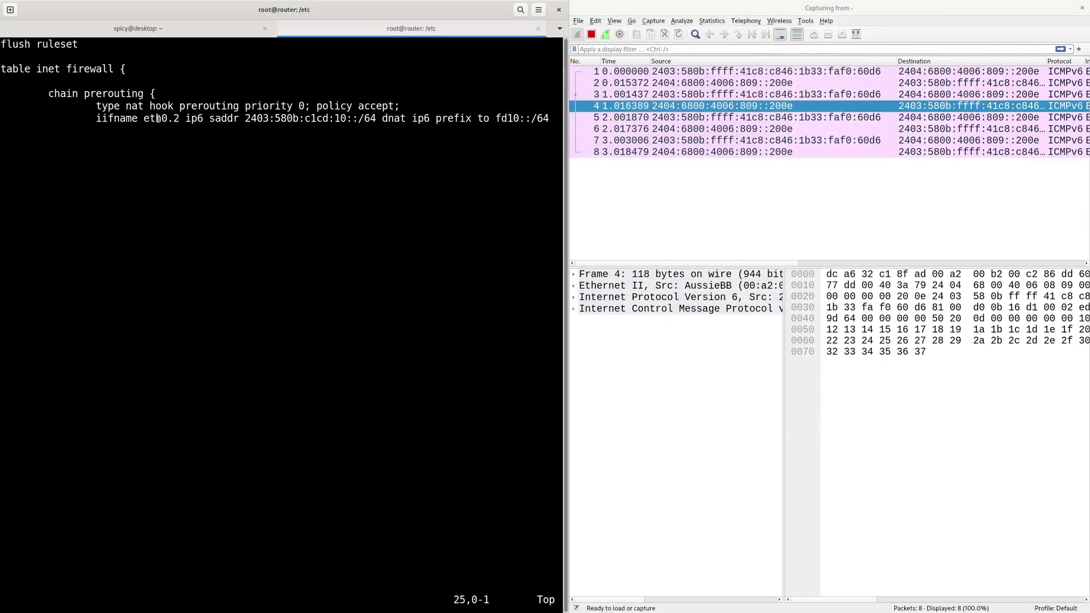
left_click_drag(96, 118, 3, 119)
left_click_drag(435, 119, 518, 122)
left_click(437, 236)
- In the desktop terminal, list the IPv6 addresses with "ip -6 ad" and run "ping6 google.com", stopping after a few replies
key("Return")
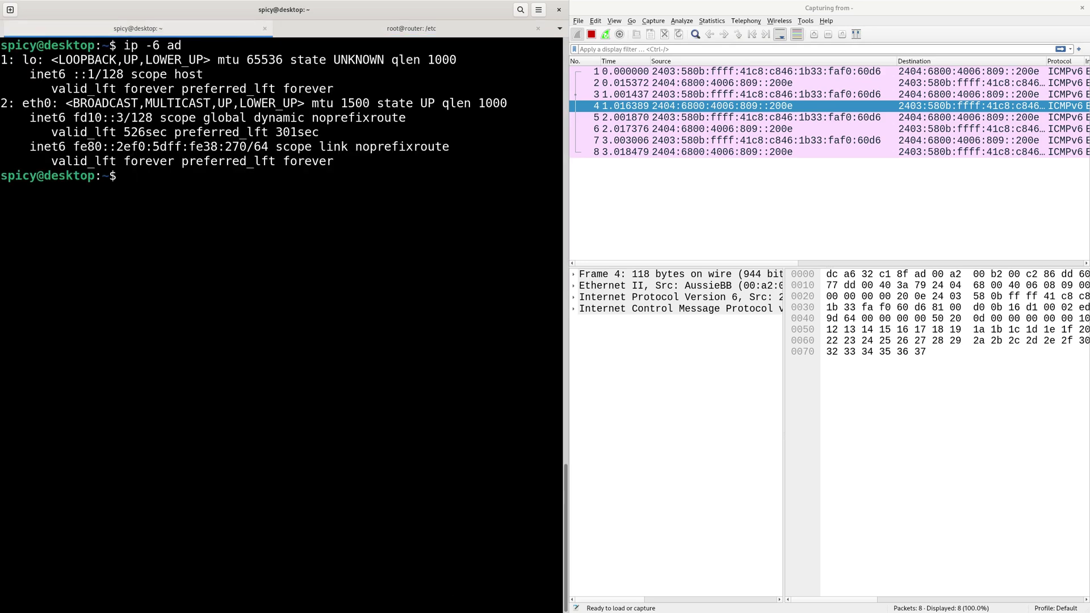
type("ping6 google.com")
key("Return")
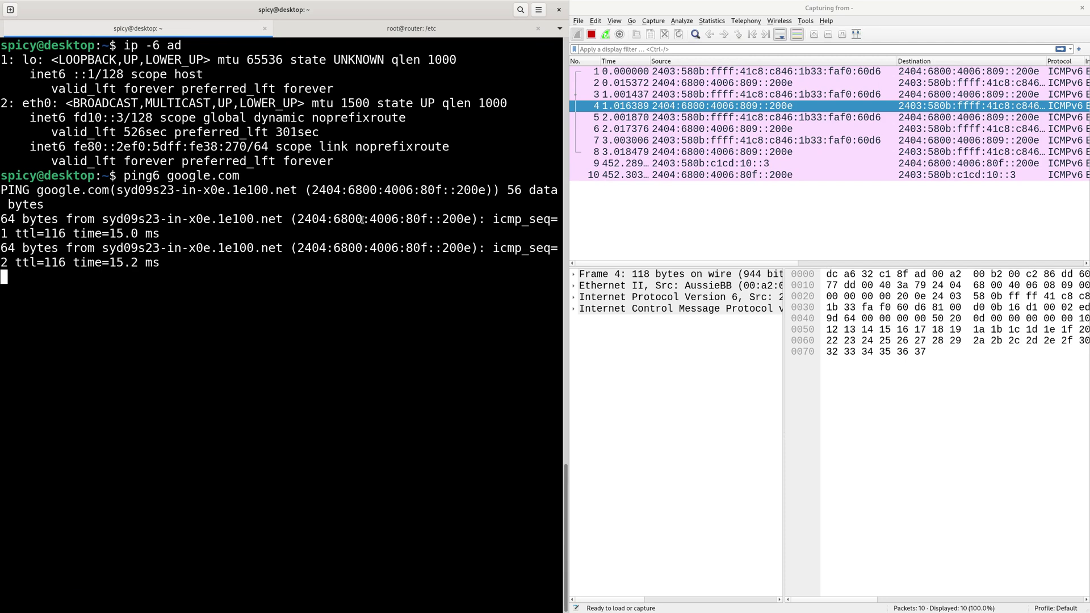
key("ctrl+c")
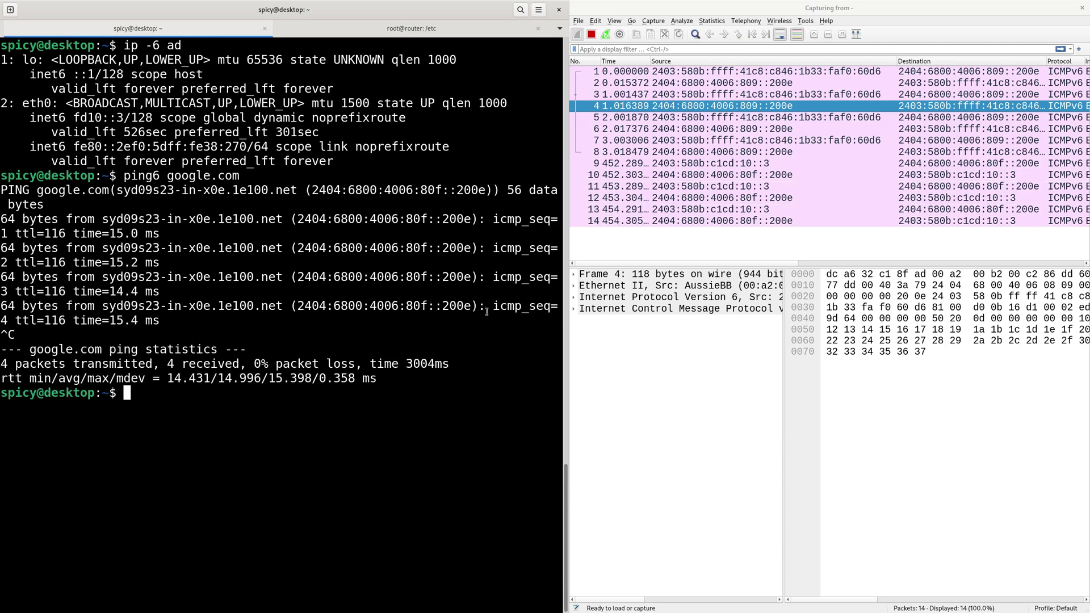
- Examine captured packet 9 and compare its source address with the desktop's highlighted fd10::3 address
left_click(697, 164)
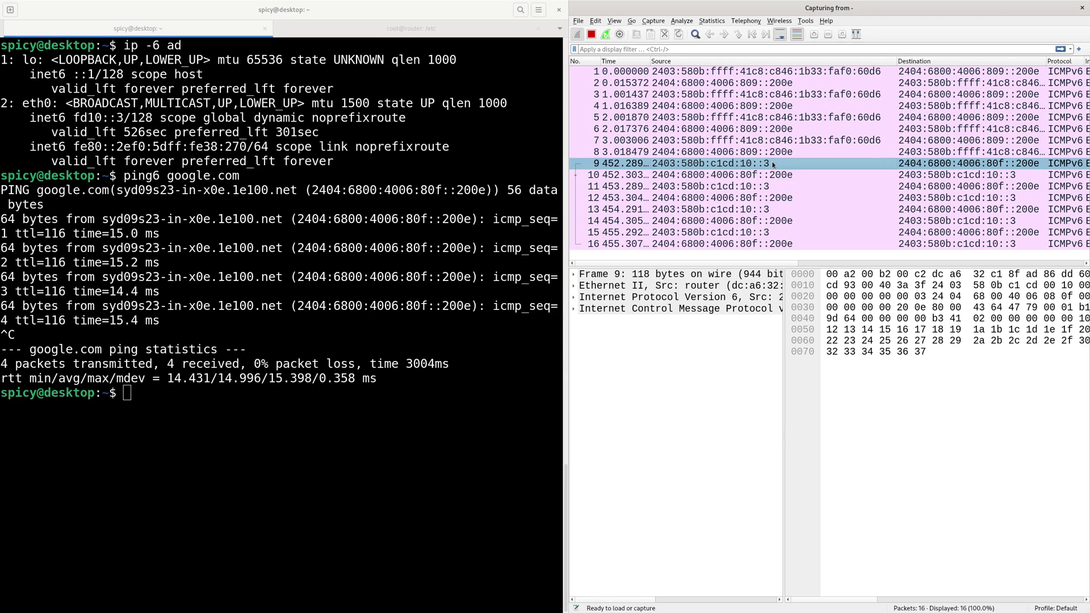
left_click_drag(74, 117, 124, 117)
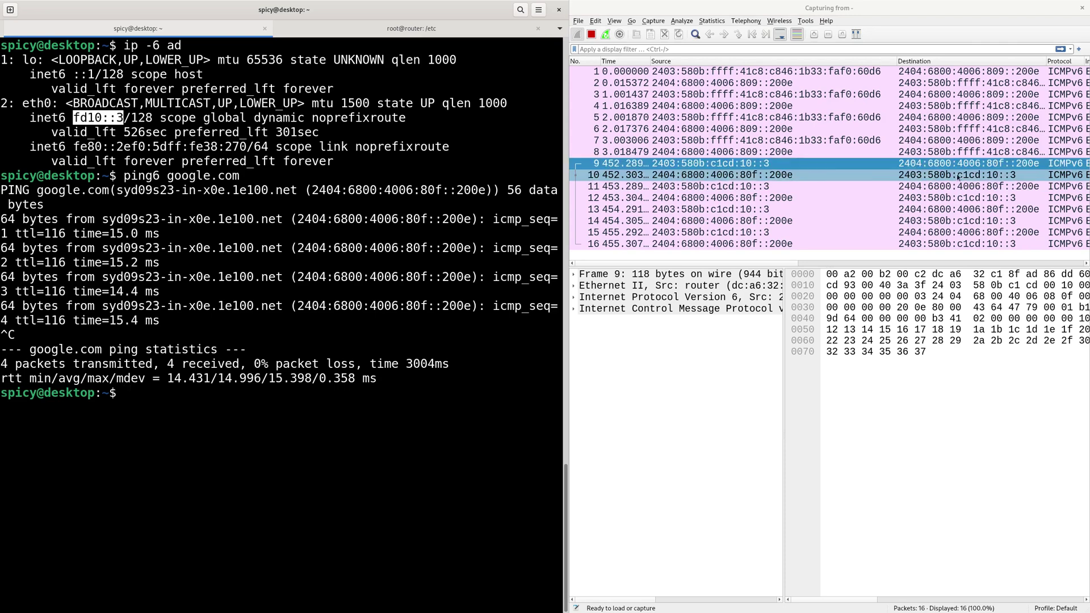
left_click(797, 167)
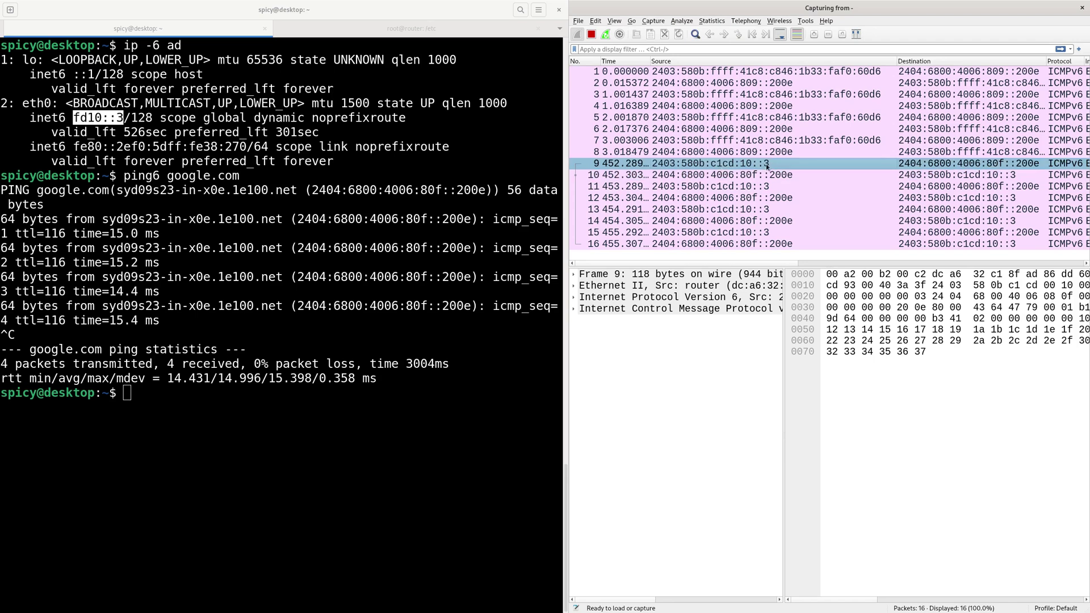
- Open an SSH session from the desktop to fd10::5 with the login name pi, entering the account password
left_click(396, 387)
type("ssh")
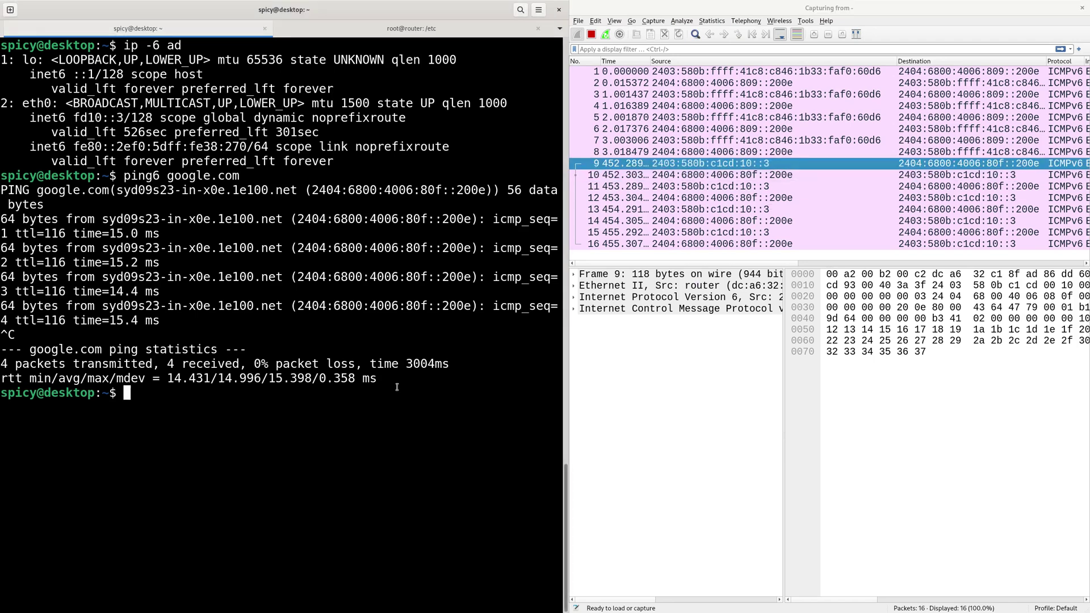
key("ctrl+l")
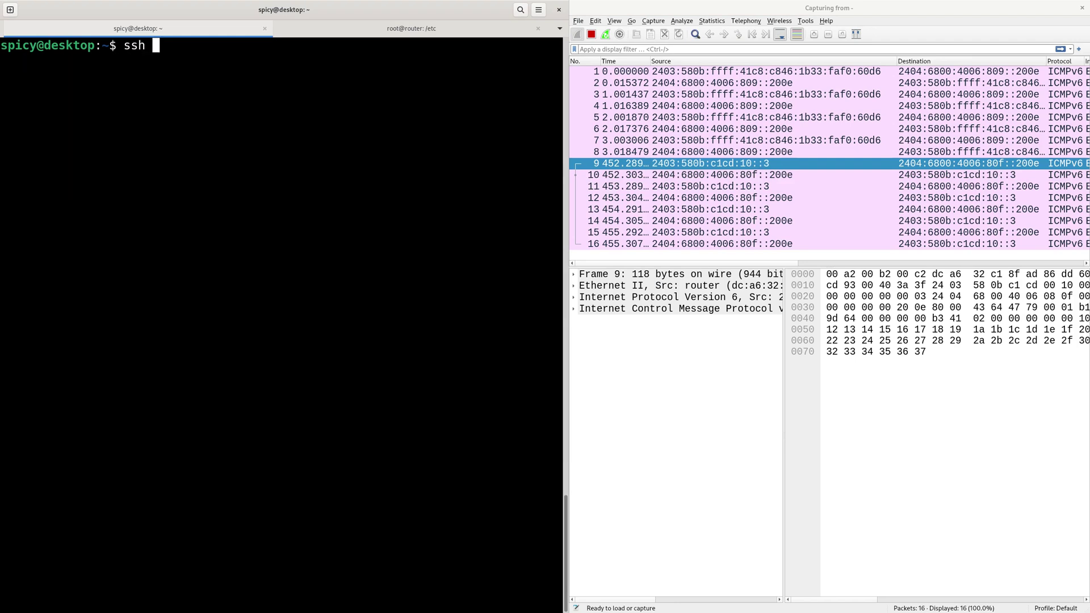
type("fd10::5 -l pi")
key("Return")
key("Return")
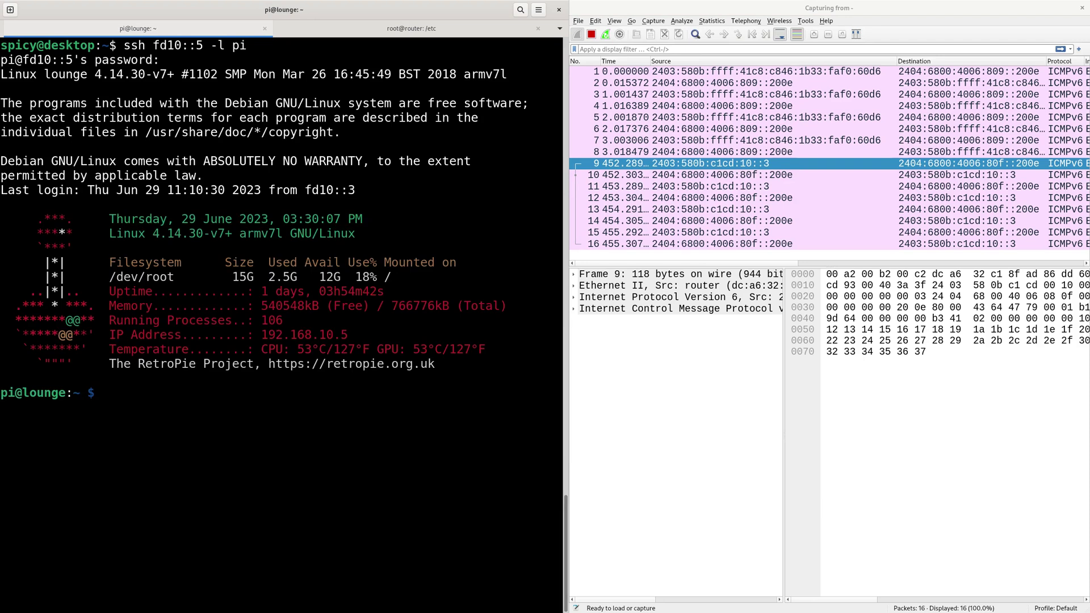
- Run "ping6 google.com" in the remote session on fd10::5 and stop it after a couple of replies
type("ping6 google.com")
key("Return")
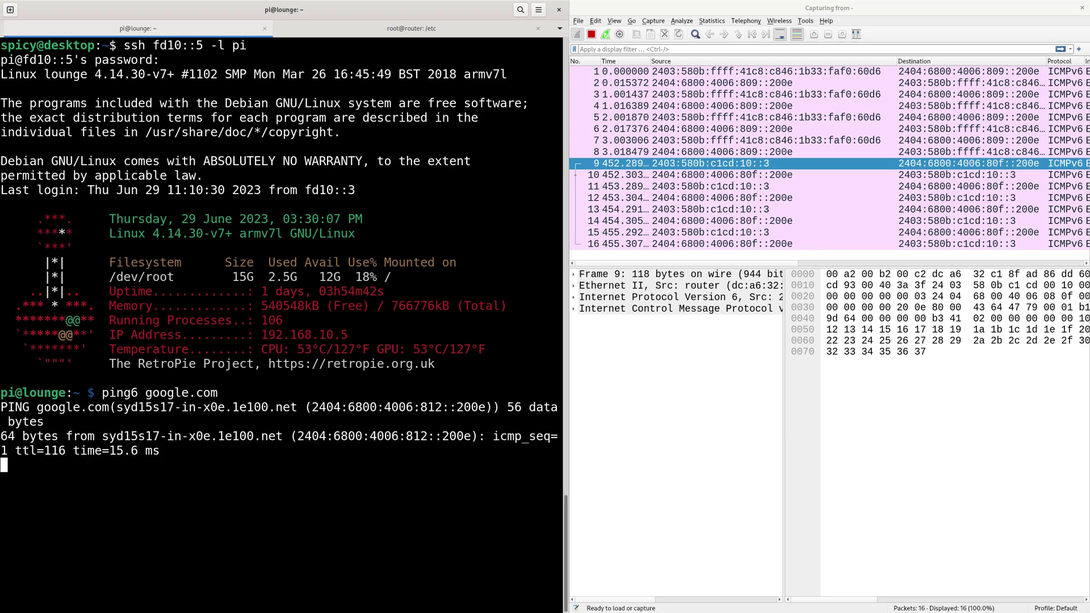
key("ctrl+c")
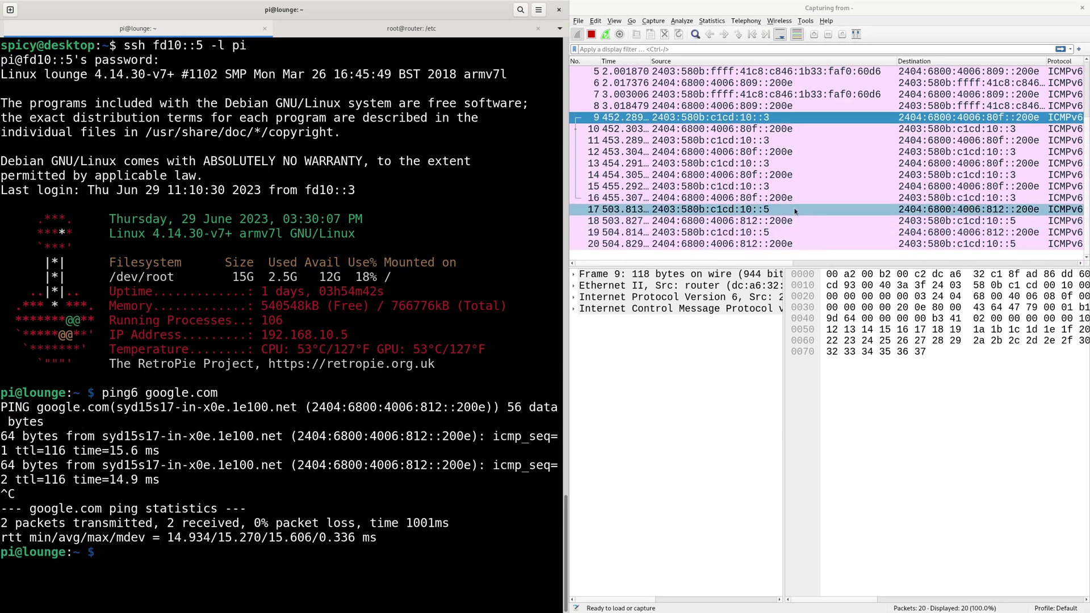
- Compare the source address of captured packet 17 with those of packets 13 and 15 from the earlier ping
left_click(795, 208)
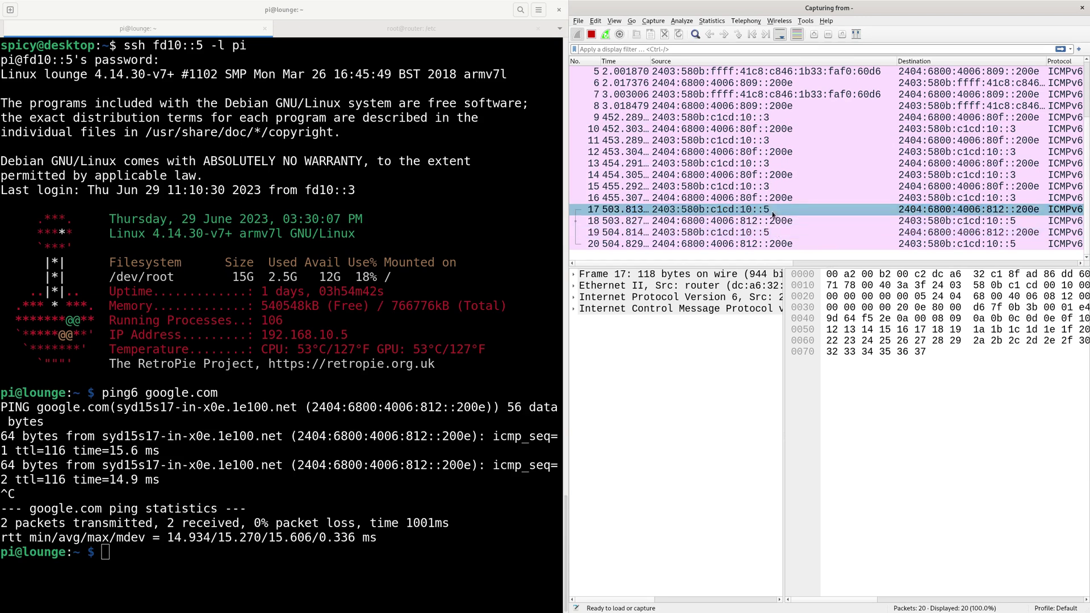
left_click(771, 187)
left_click(773, 175)
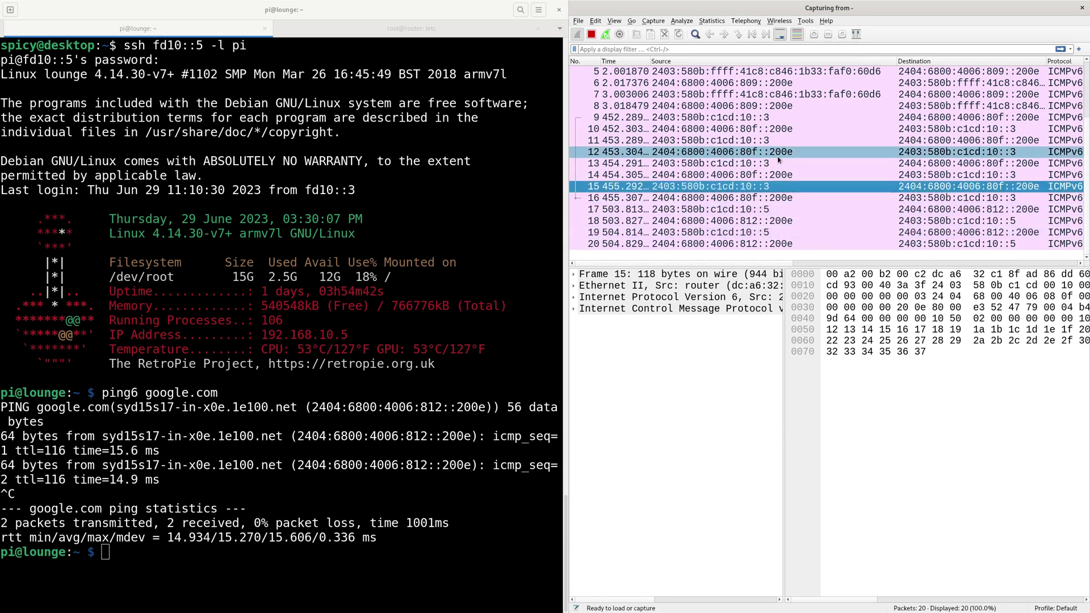
left_click(775, 164)
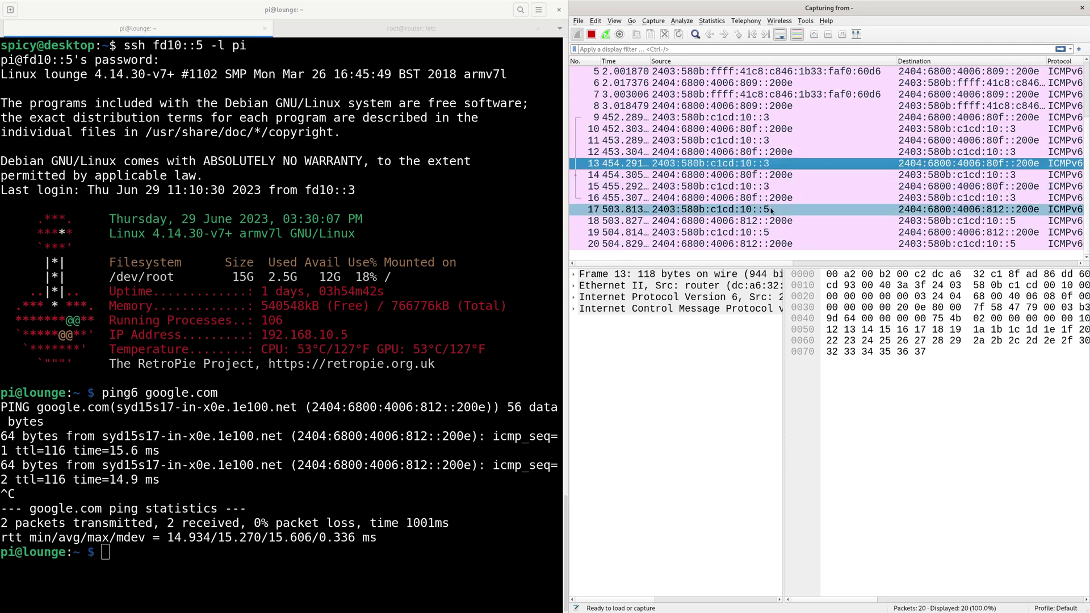
- Examine the source and destination addresses of captured packets 1 to 7 from the masqueraded ping
scroll(772, 170, "up", 2)
left_click(774, 71)
left_click(777, 83)
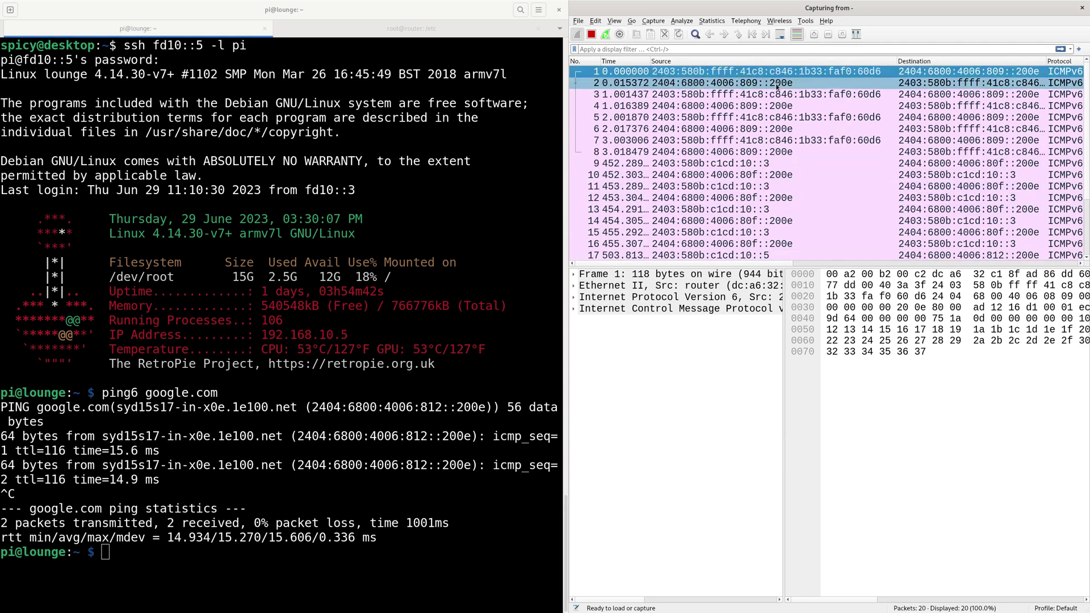
left_click(779, 94)
left_click(784, 106)
left_click(786, 117)
left_click(786, 128)
left_click(786, 140)
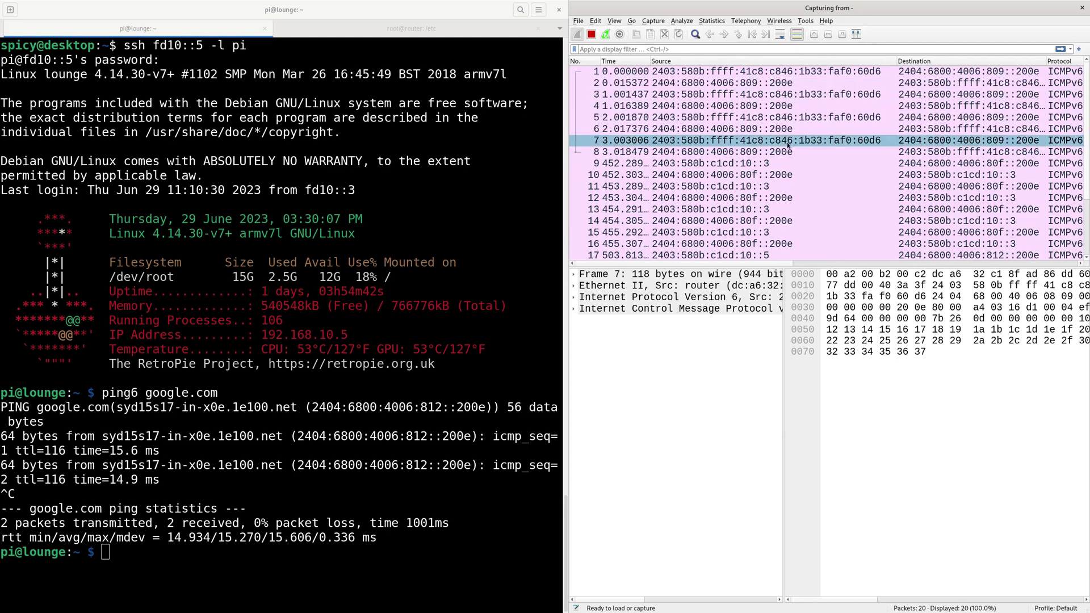
- Examine the prefix-translated source addresses of captured packets 11 and 13
scroll(788, 145, "down", 1)
scroll(785, 141, "down", 1)
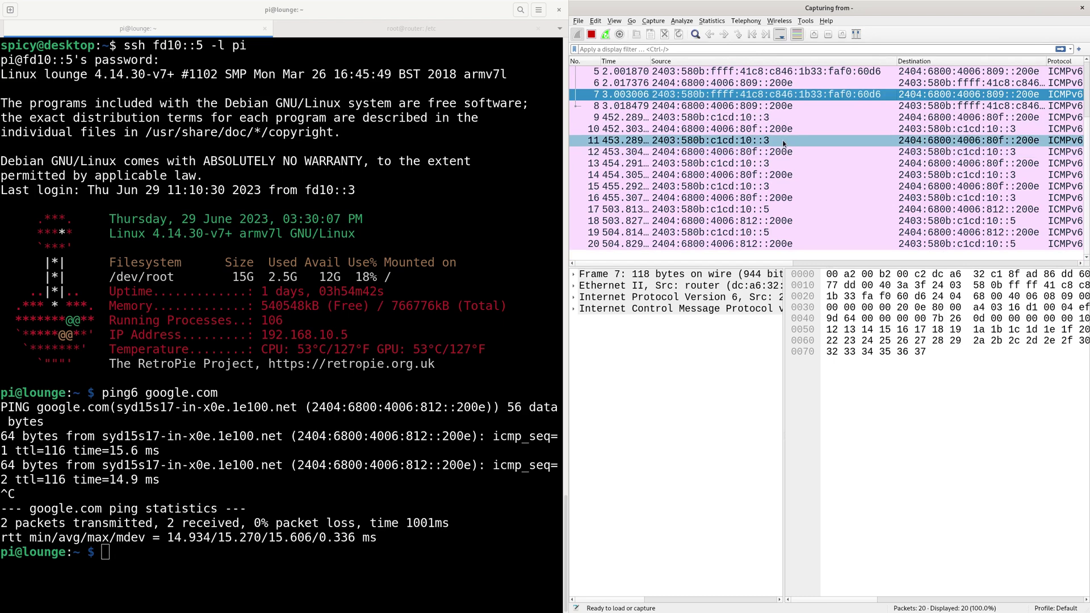
left_click(784, 141)
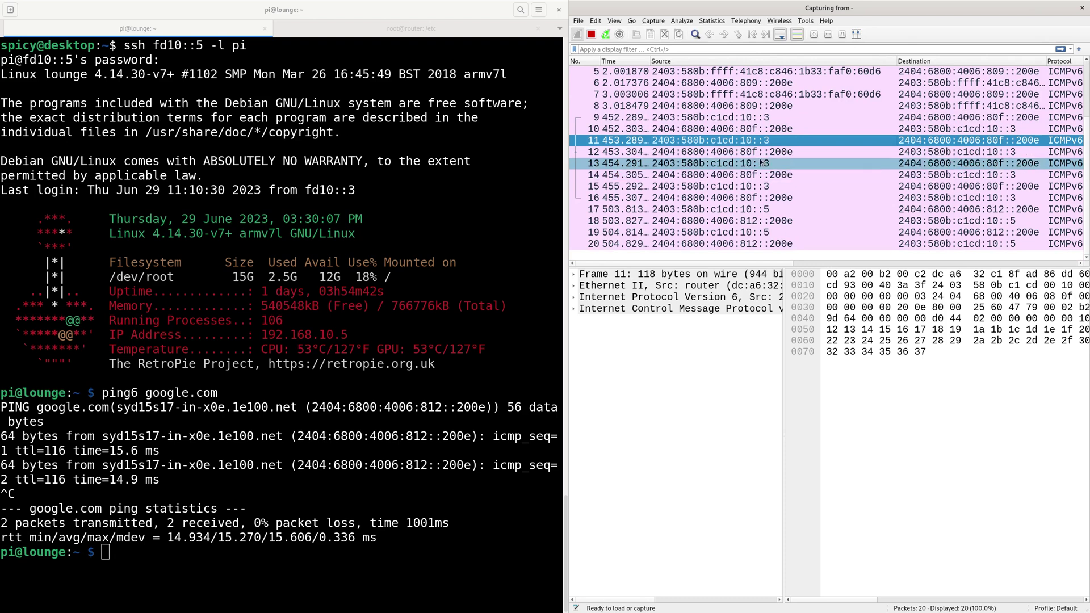
left_click(776, 165)
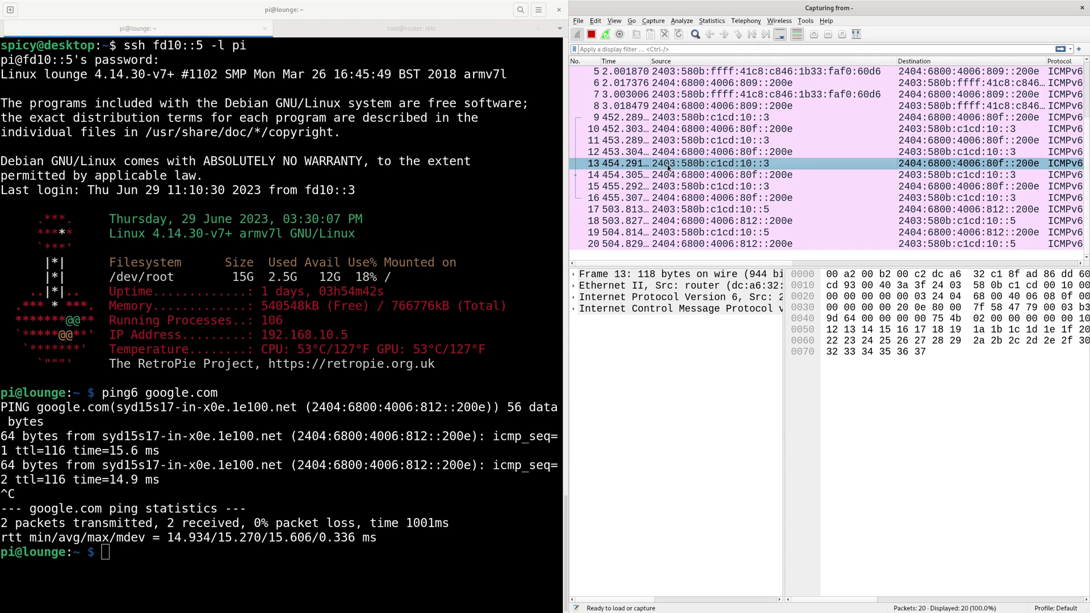
left_click(731, 163)
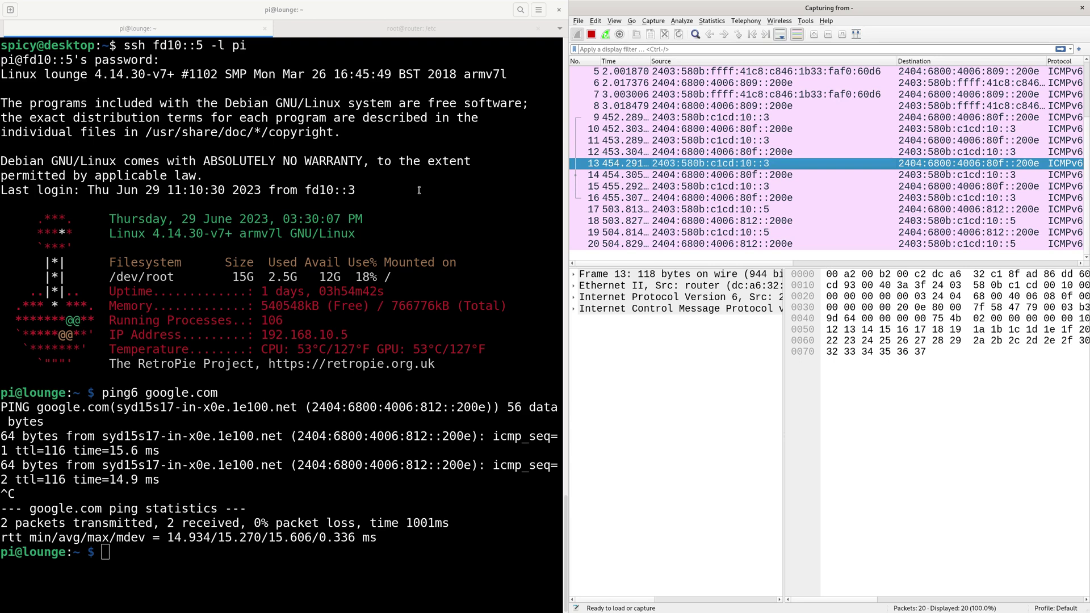
- Exit the SSH session on fd10::5 and return to the desktop's own shell
type("exit")
key("Return")
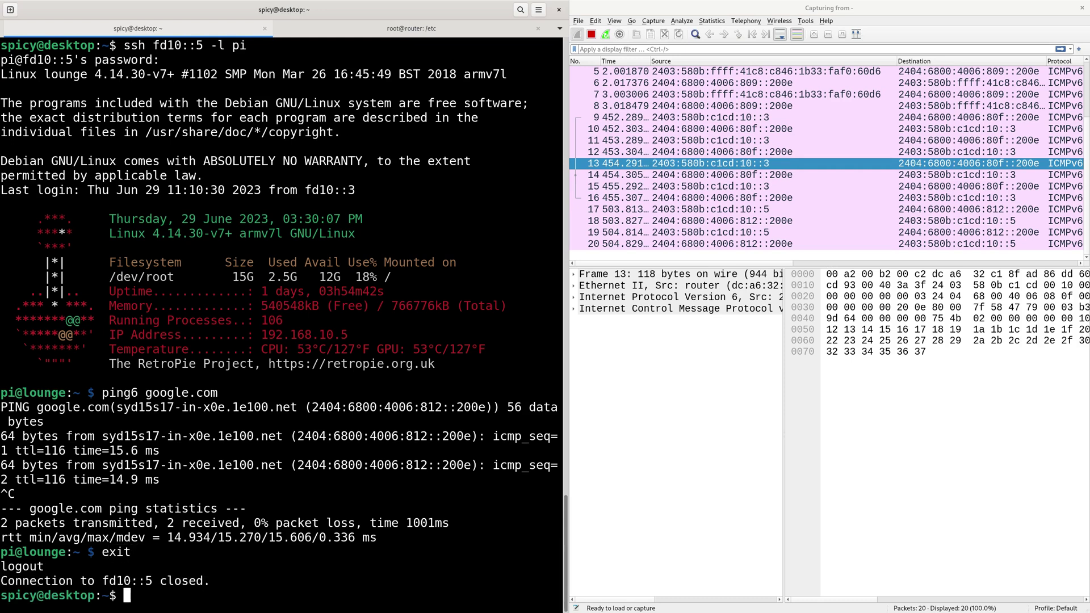
key("ctrl+l")
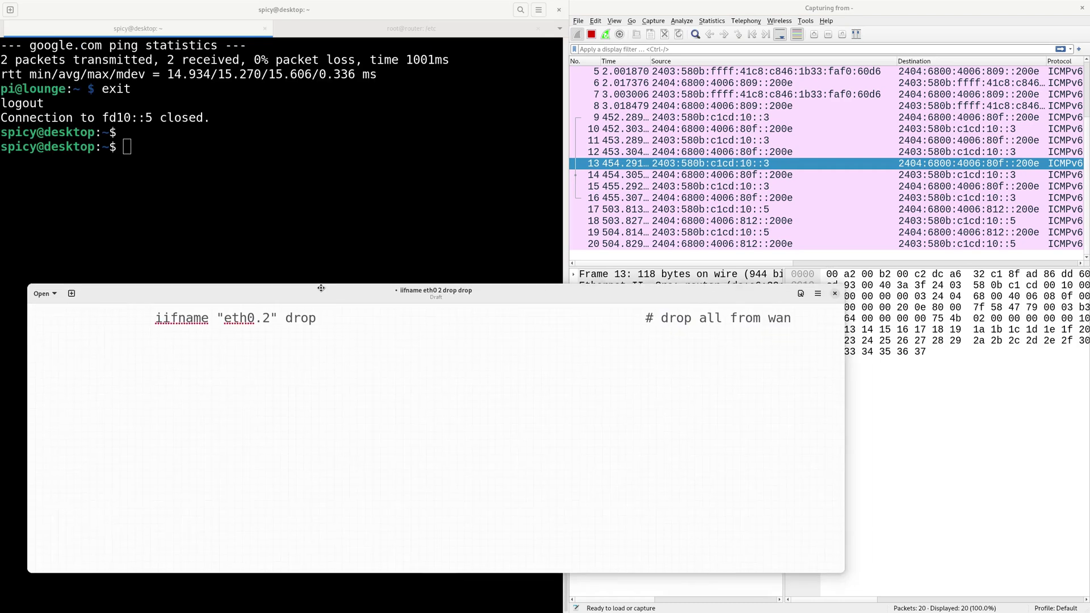
- Examine the draft firewall rule iifname "eth0.2" drop, consulting the netfilter.png diagram and highlighting the drop action and the whole rule
left_click_drag(317, 292, 408, 265)
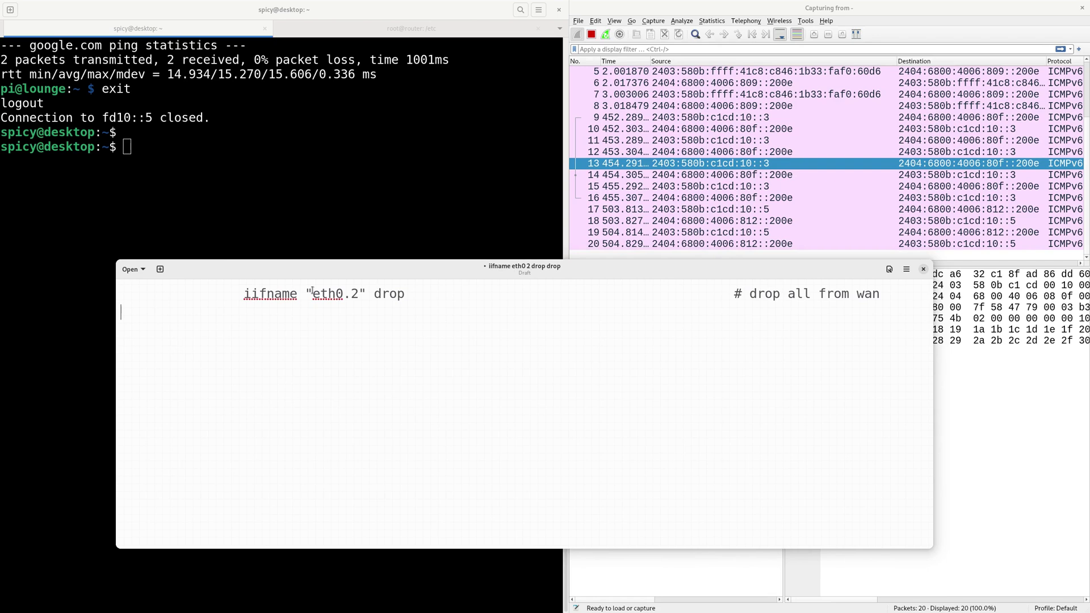
key("alt+Tab")
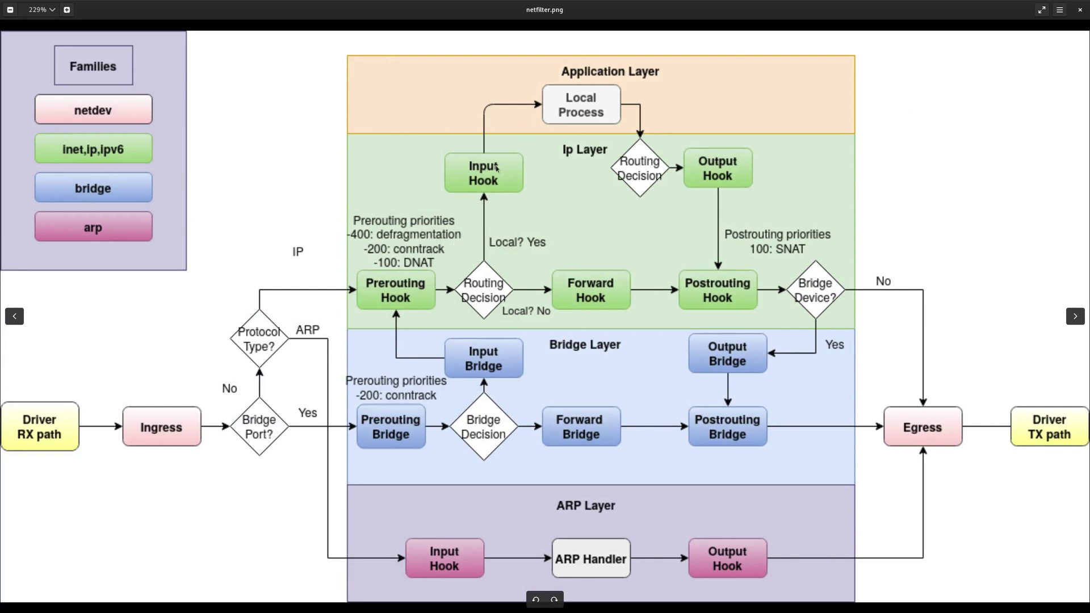
left_click_drag(820, 14, 27, 220)
key("ctrl+w")
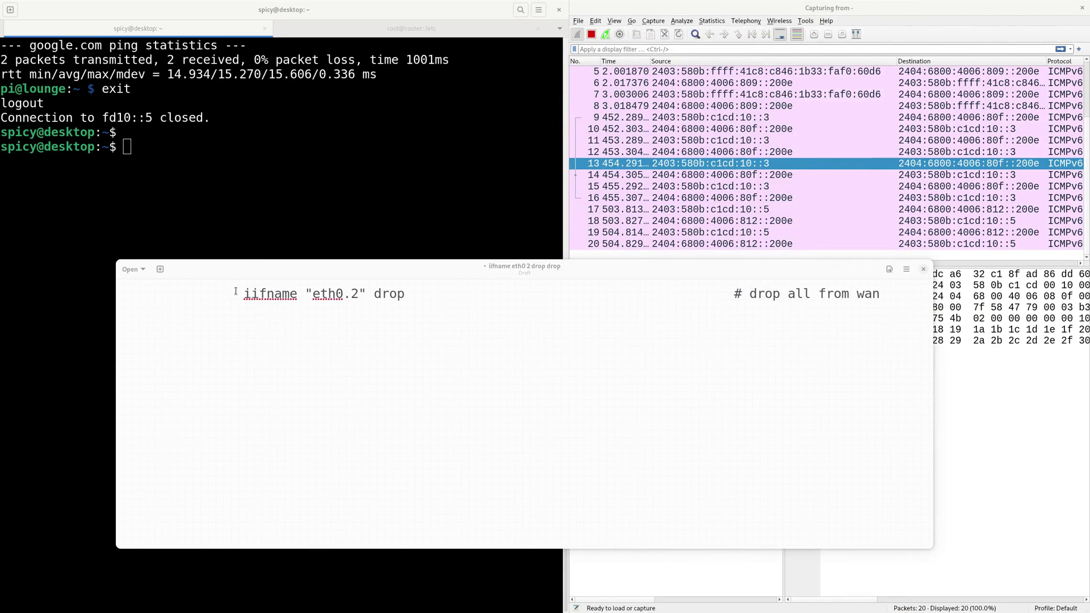
left_click_drag(312, 294, 407, 300)
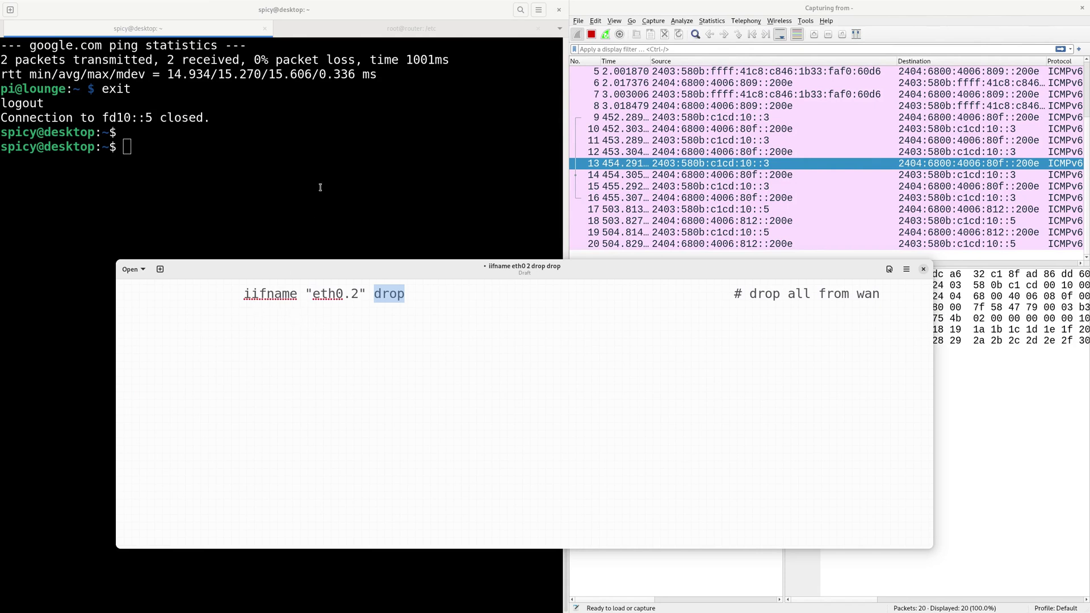
left_click_drag(244, 294, 404, 296)
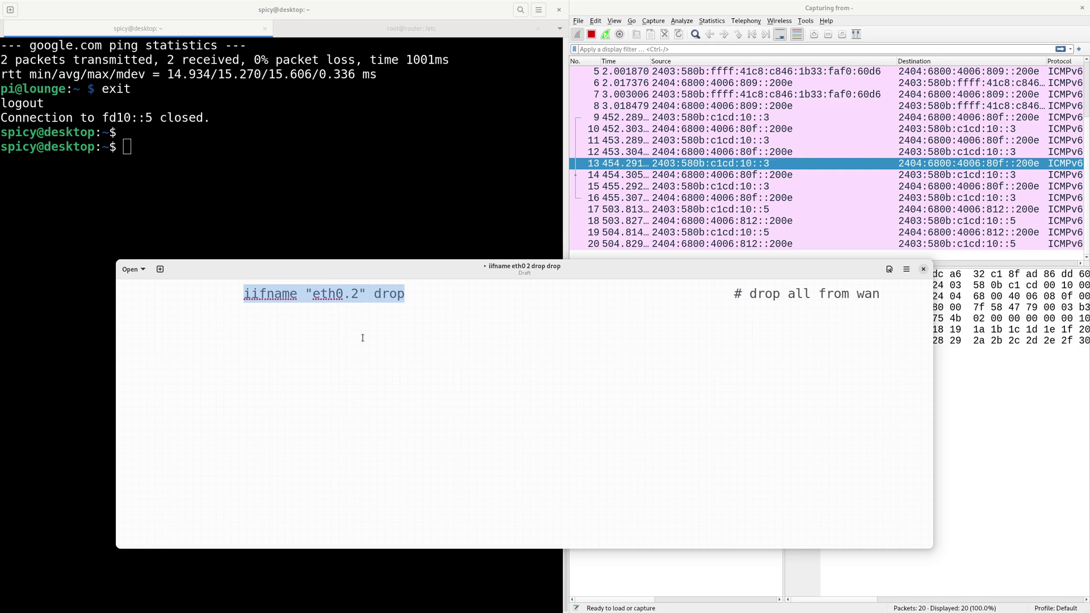
- Relate the highlighted "eth0.2" drop rule to captured packets from both pings, including packets 7 and 15
left_click(781, 94)
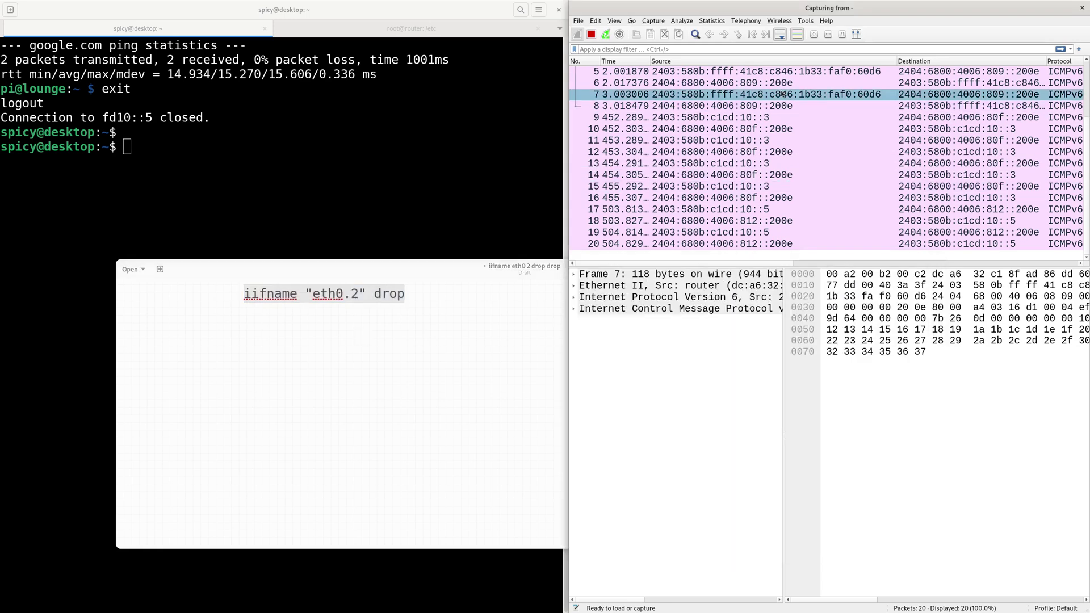
left_click(776, 117)
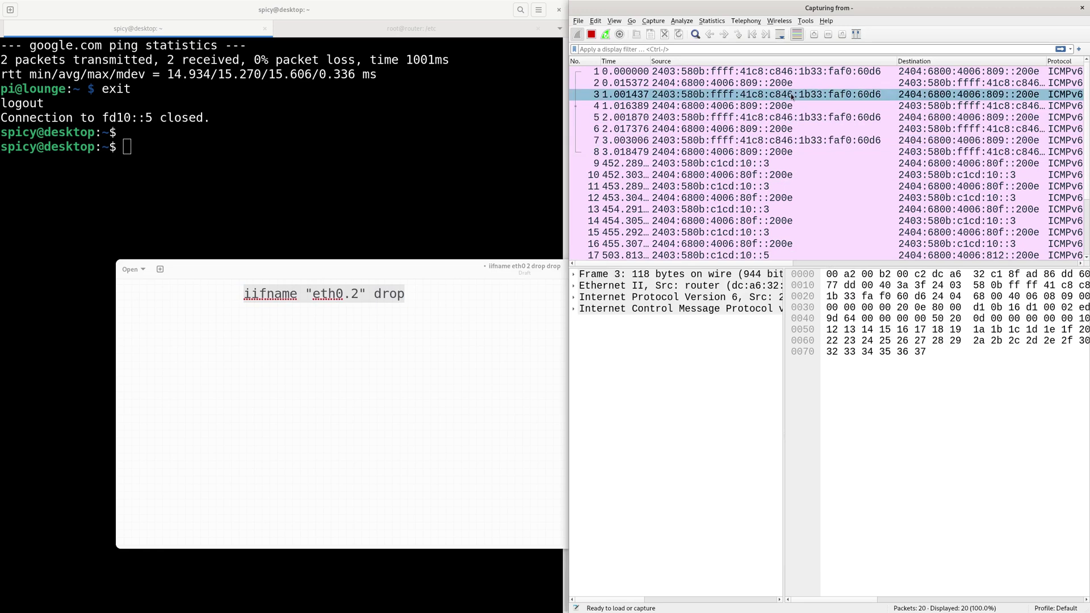
left_click(776, 140)
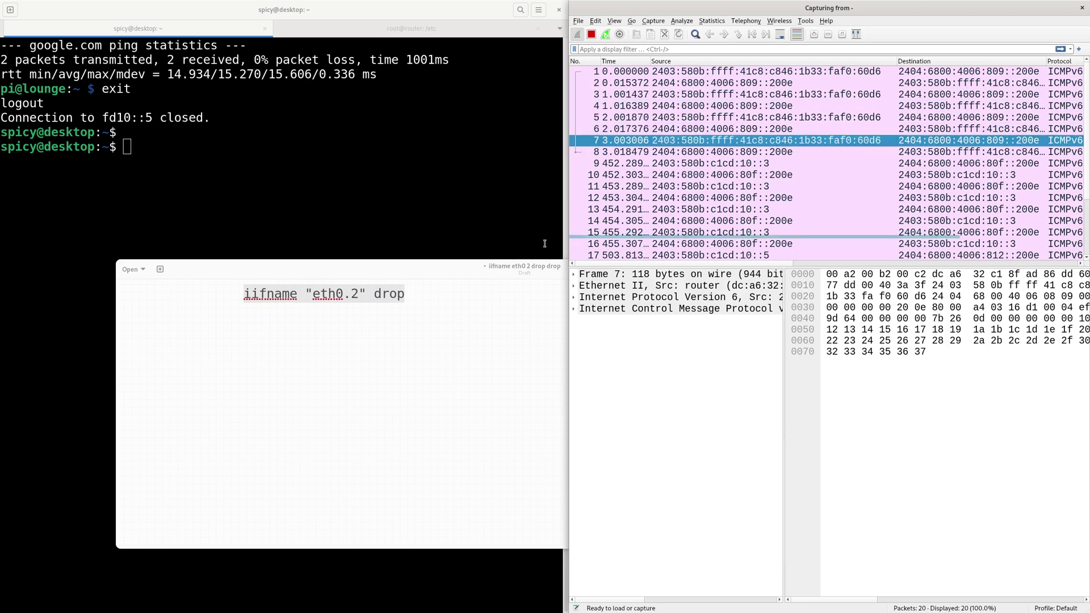
left_click(466, 271)
left_click(413, 296)
left_click_drag(243, 295, 406, 296)
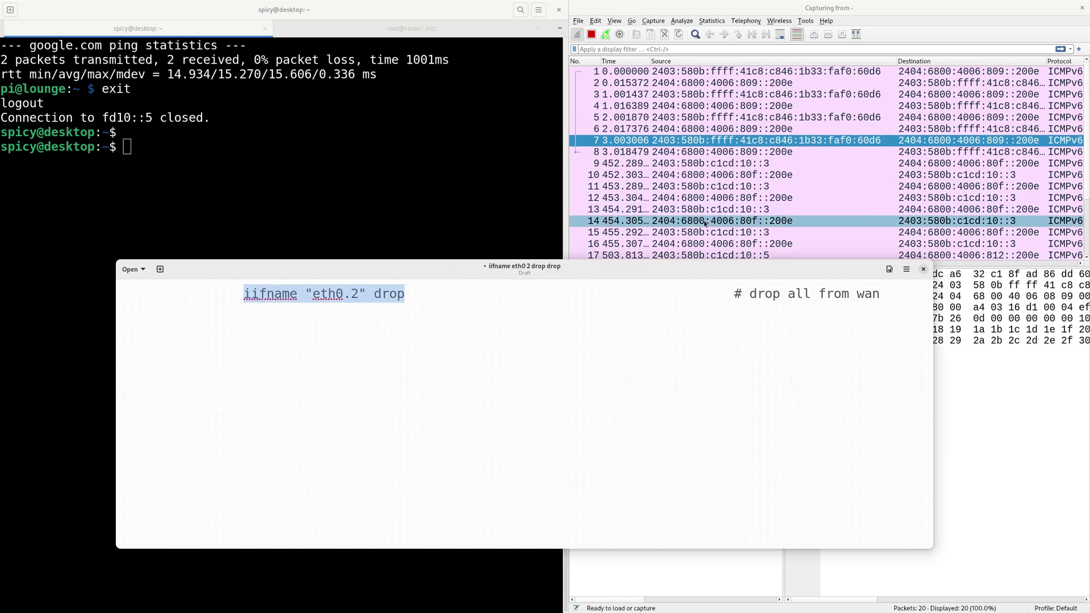
left_click(743, 220)
scroll(744, 220, "down", 2)
left_click(742, 188)
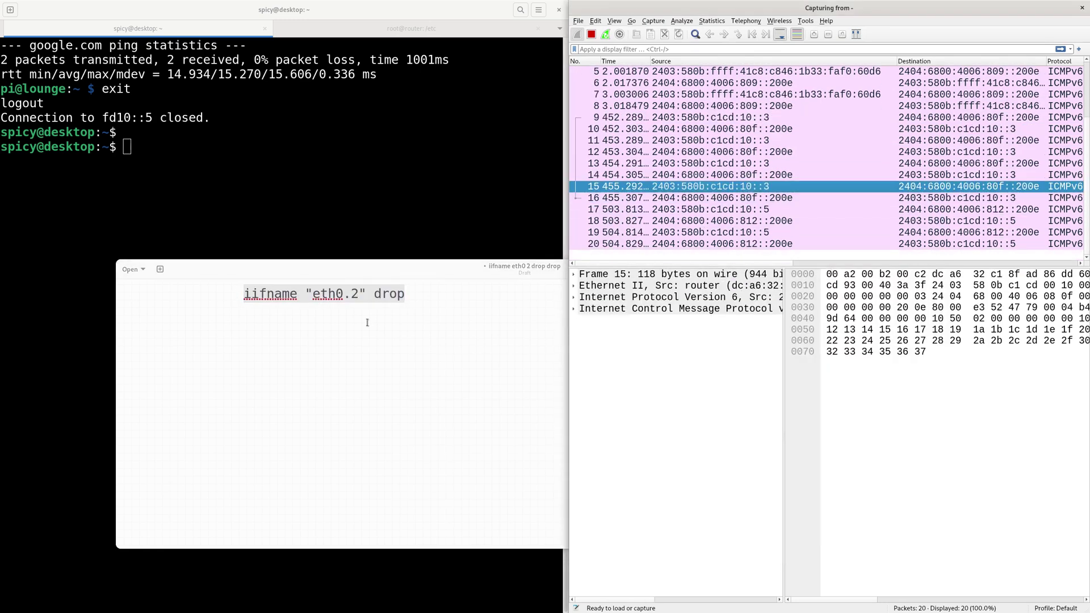
- In the network drawing, circle NAT on the IPv4 router and the 1:1 NAT / NPTv6 area on the IPv6 router
left_click(426, 272)
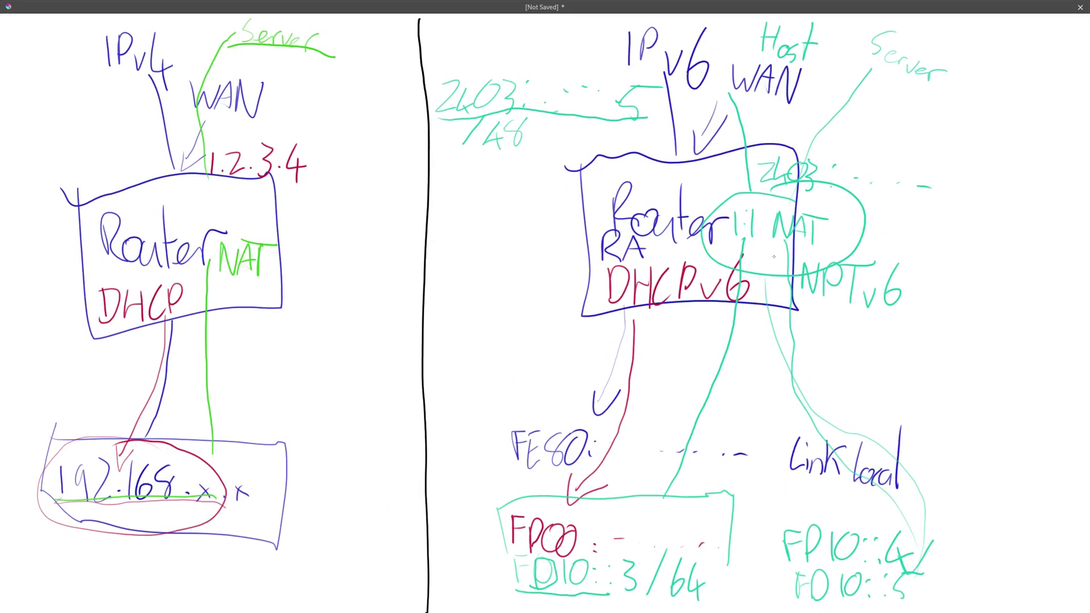
mouse_move(261, 223)
left_mouse_down()
mouse_move(267, 367)
mouse_move(225, 195)
mouse_move(213, 209)
left_mouse_up()
mouse_move(804, 185)
left_mouse_down()
mouse_move(903, 344)
mouse_move(647, 193)
mouse_move(682, 294)
left_mouse_up()
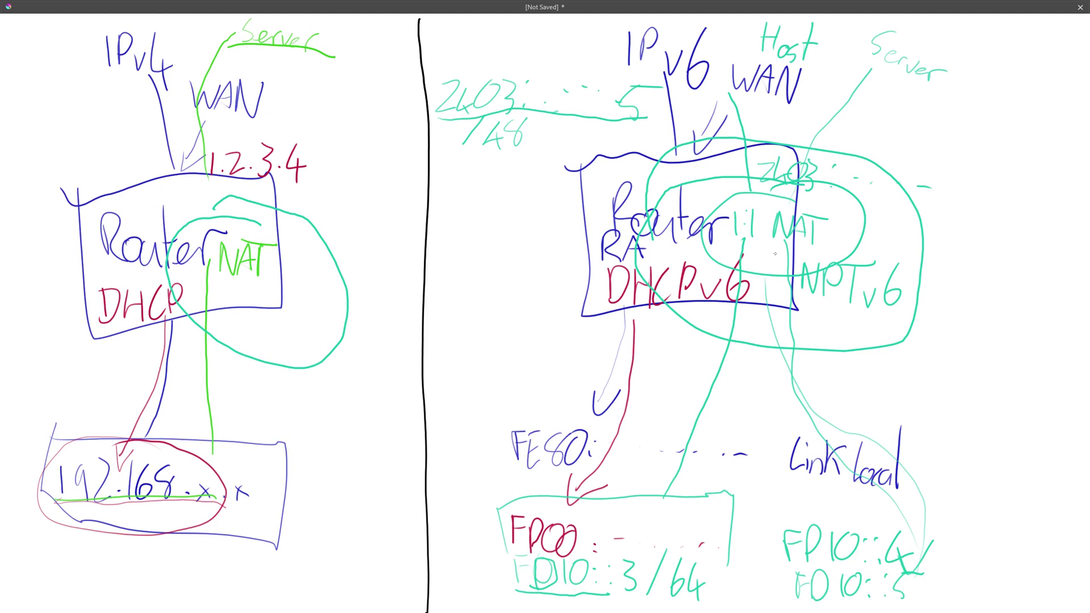
- Start a blank drawing and sketch an IPv6 address as four x groups separated by colons, followed by a row of dashes
mouse_move(222, 277)
left_mouse_down()
mouse_move(260, 282)
mouse_move(250, 294)
mouse_move(267, 296)
mouse_move(249, 340)
left_mouse_up()
key("ctrl+n")
left_click_drag(233, 346, 264, 318)
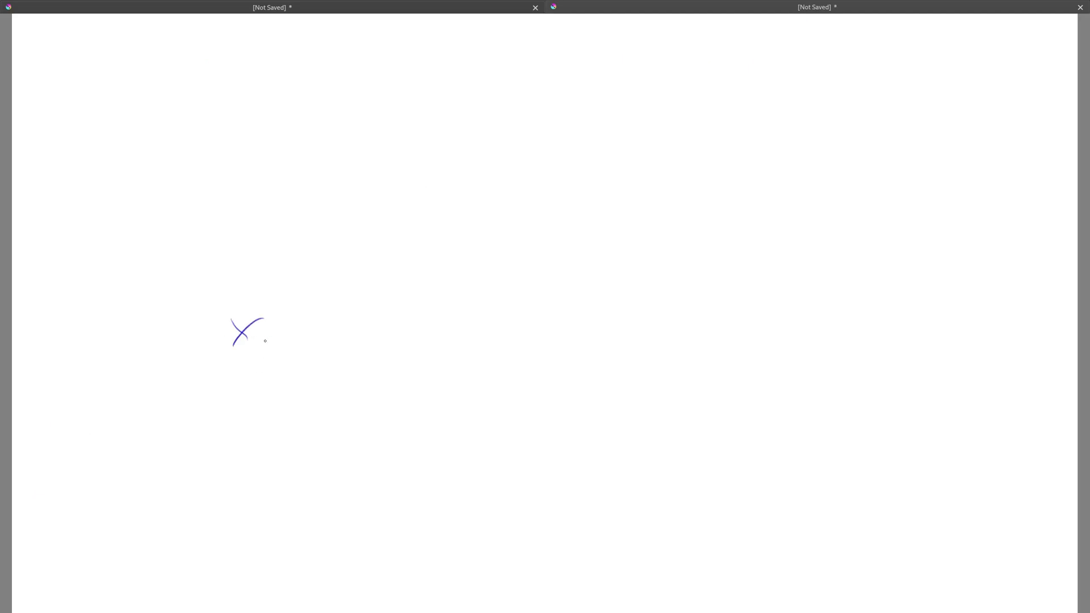
left_click_drag(331, 334, 343, 349)
left_click_drag(340, 336, 323, 356)
mouse_move(392, 331)
left_mouse_down()
mouse_move(404, 352)
mouse_move(389, 351)
left_mouse_up()
left_click_drag(462, 338, 476, 349)
left_click_drag(474, 338, 448, 361)
left_click_drag(590, 348, 598, 346)
left_click_drag(639, 349, 654, 348)
left_click_drag(717, 353, 730, 353)
left_click_drag(770, 356, 846, 358)
- Write "Router" and "SLAAC" above the address and draw a box around the two words
mouse_move(423, 178)
left_mouse_down()
mouse_move(417, 203)
mouse_move(446, 203)
mouse_move(471, 184)
mouse_move(492, 207)
left_mouse_up()
left_click_drag(506, 141, 505, 192)
mouse_move(491, 181)
left_mouse_down()
mouse_move(520, 179)
mouse_move(545, 205)
mouse_move(561, 188)
left_mouse_up()
mouse_move(433, 215)
left_mouse_down()
mouse_move(425, 248)
mouse_move(466, 244)
mouse_move(484, 223)
mouse_move(488, 250)
left_mouse_up()
mouse_move(468, 240)
left_mouse_down()
mouse_move(492, 237)
mouse_move(515, 251)
mouse_move(521, 237)
mouse_move(549, 253)
left_mouse_up()
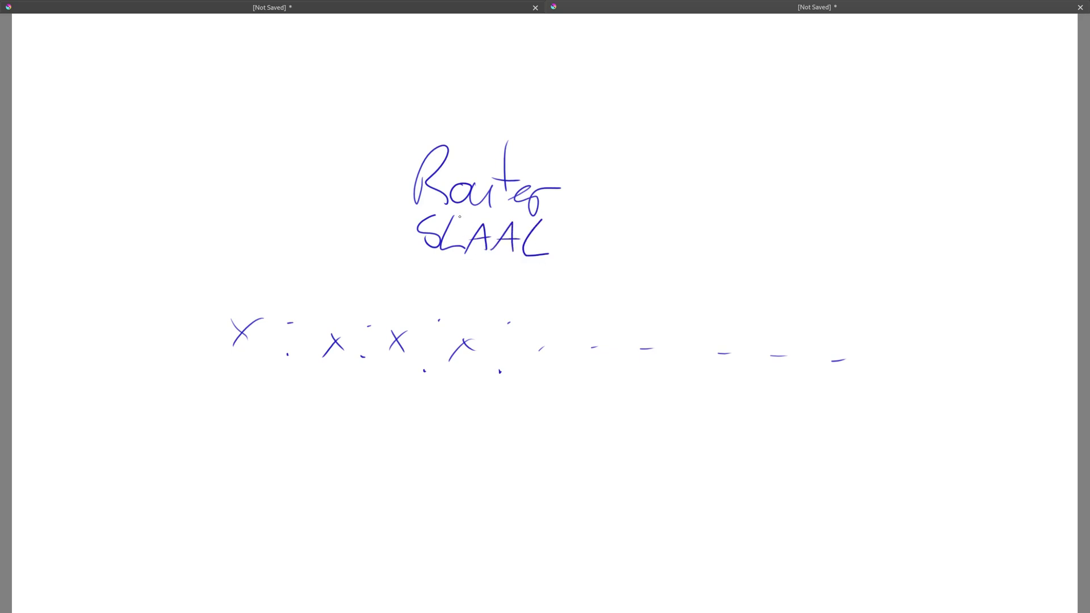
mouse_move(395, 131)
left_mouse_down()
mouse_move(392, 171)
mouse_move(527, 282)
mouse_move(592, 219)
mouse_move(396, 126)
left_mouse_up()
- Label the router box "RA" and draw an arrow from it down to the address row
mouse_move(593, 241)
left_mouse_down()
mouse_move(593, 263)
mouse_move(640, 254)
left_mouse_up()
left_click_drag(484, 269, 455, 309)
left_click_drag(450, 301, 471, 311)
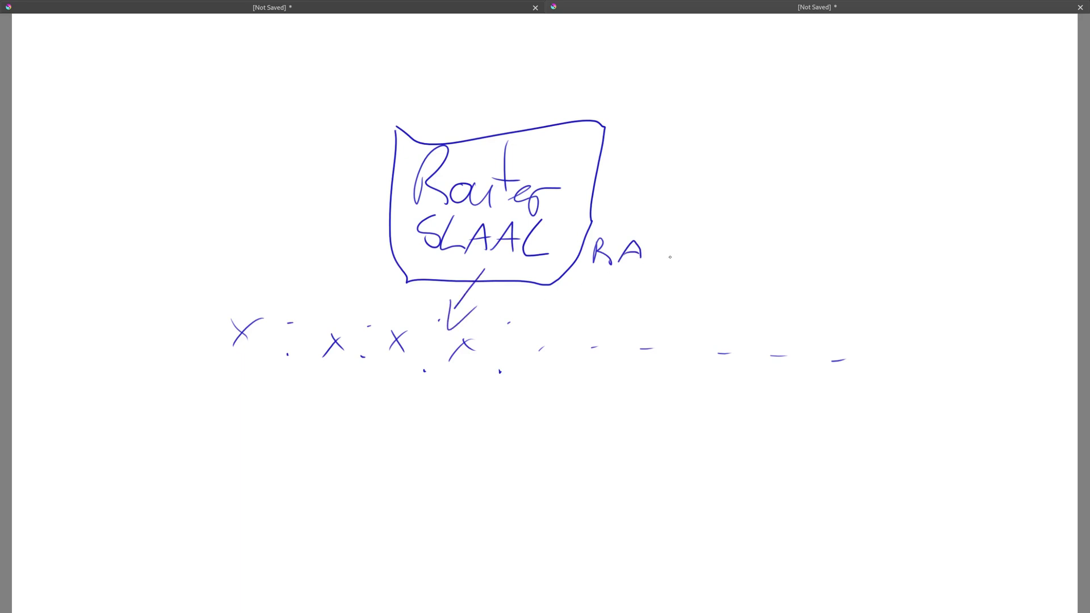
left_click_drag(648, 265, 669, 273)
- Underline the address prefix, add a second row of x marks and dashes beneath the suffix, and box the address
mouse_move(221, 376)
left_mouse_down()
mouse_move(507, 379)
mouse_move(611, 405)
mouse_move(657, 400)
left_mouse_up()
left_click_drag(647, 388, 634, 408)
left_click_drag(701, 392, 722, 412)
left_click_drag(730, 401, 707, 418)
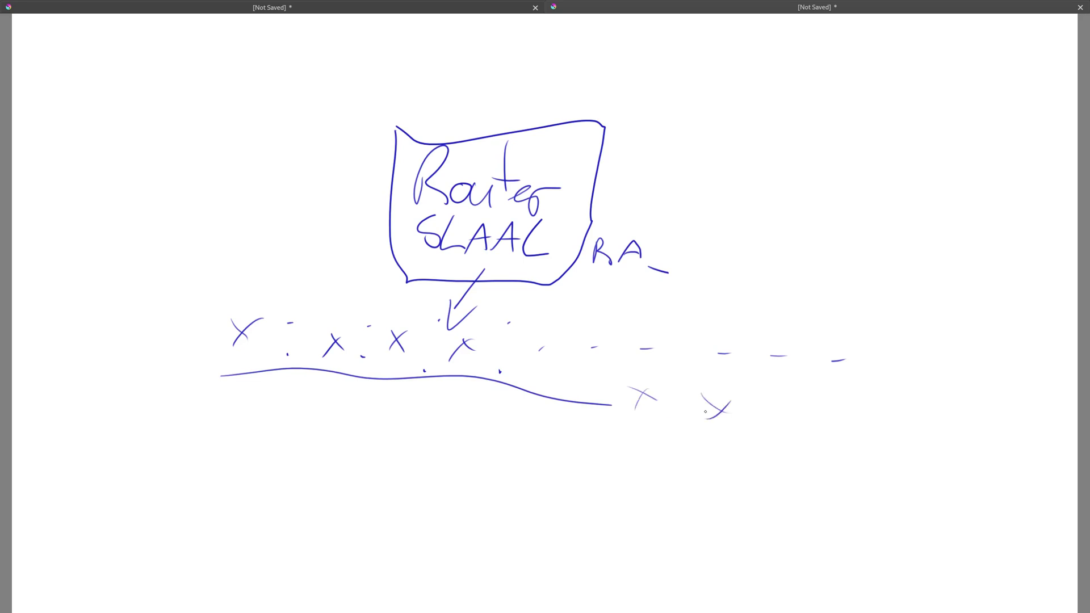
left_click_drag(848, 411, 831, 421)
left_click_drag(855, 402, 855, 406)
mouse_move(203, 419)
left_mouse_down()
mouse_move(206, 371)
mouse_move(388, 322)
mouse_move(804, 323)
mouse_move(919, 367)
mouse_move(724, 407)
mouse_move(185, 399)
left_mouse_up()
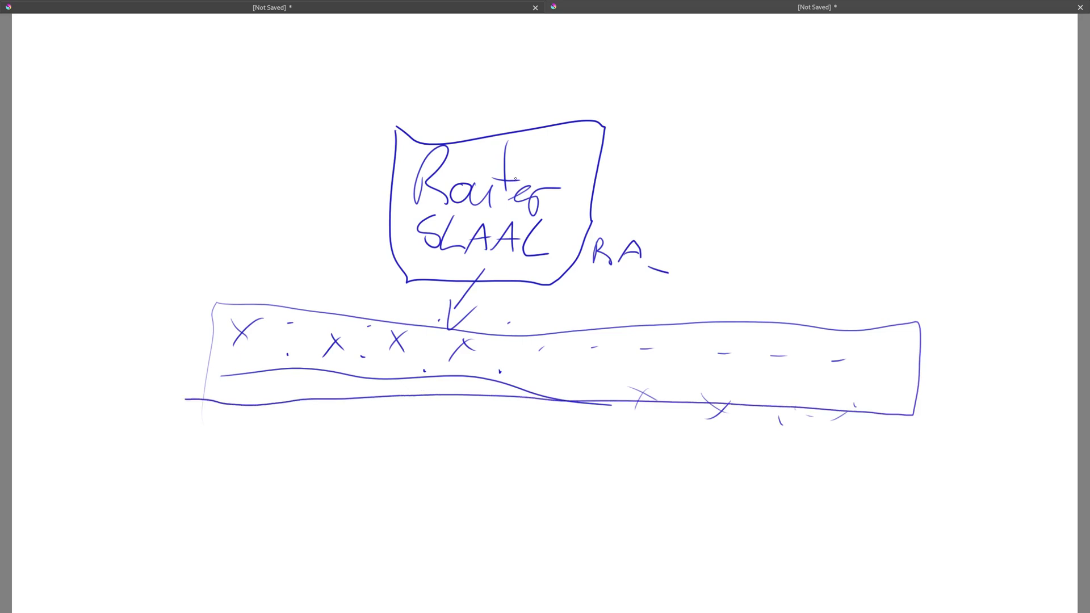
- Write "Server" in red, draw lines linking it through the router to the address, and underline the prefix
mouse_move(514, 351)
left_mouse_down()
mouse_move(550, 154)
mouse_move(658, 54)
mouse_move(707, 38)
mouse_move(736, 64)
mouse_move(807, 86)
mouse_move(830, 71)
left_mouse_up()
left_click_drag(223, 356, 498, 405)
mouse_move(746, 60)
left_mouse_down()
mouse_move(587, 146)
mouse_move(525, 256)
mouse_move(421, 380)
left_mouse_up()
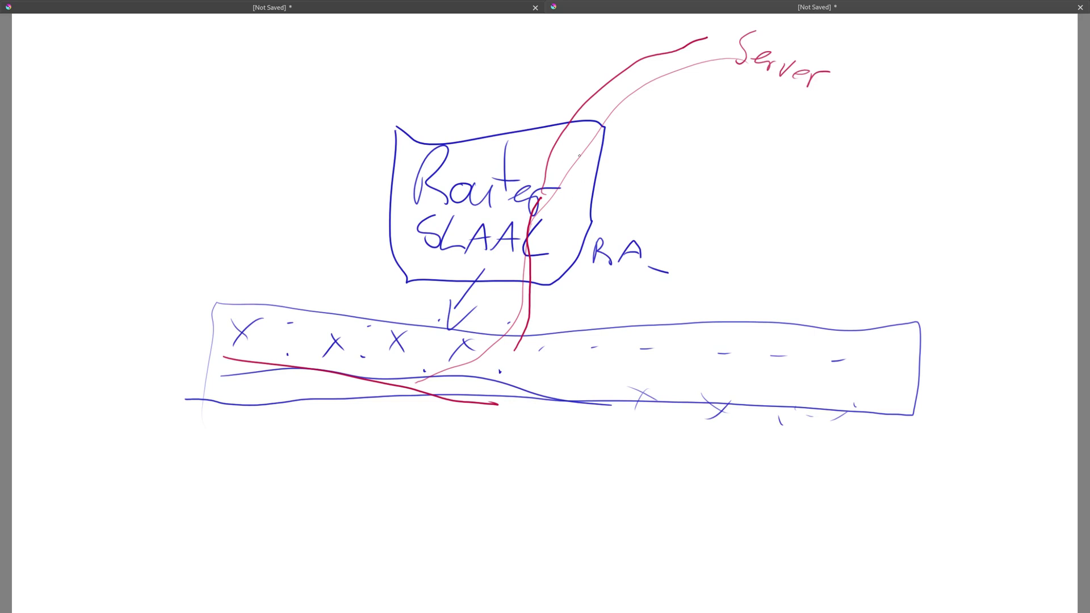
- Draw a red firewall box across the router's upper edge and label it "FW"
mouse_move(507, 135)
left_mouse_down()
mouse_move(641, 196)
mouse_move(478, 146)
mouse_move(549, 141)
mouse_move(551, 184)
left_mouse_up()
left_click_drag(553, 149, 572, 153)
left_click_drag(551, 164, 565, 166)
left_click_drag(578, 163, 618, 160)
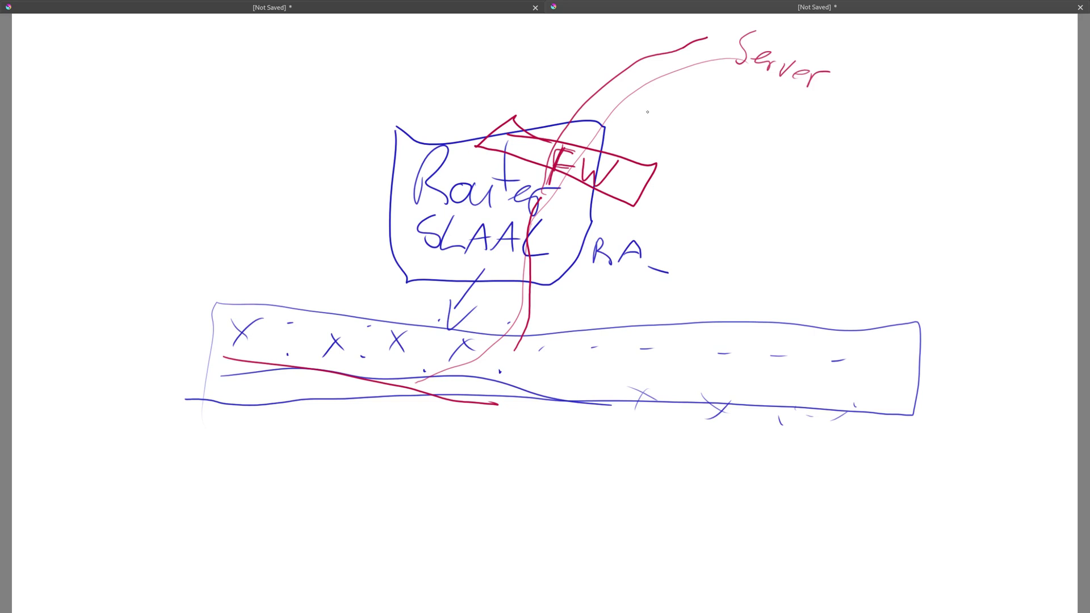
- Draw an incoming arrow and a cross at the firewall to mark blocked traffic, and outline the address block in red
mouse_move(759, 99)
left_mouse_down()
mouse_move(651, 164)
mouse_move(673, 161)
mouse_move(645, 154)
left_mouse_up()
left_click_drag(643, 145, 631, 152)
mouse_move(364, 377)
left_mouse_down()
mouse_move(867, 391)
mouse_move(648, 309)
mouse_move(269, 299)
mouse_move(216, 399)
left_mouse_up()
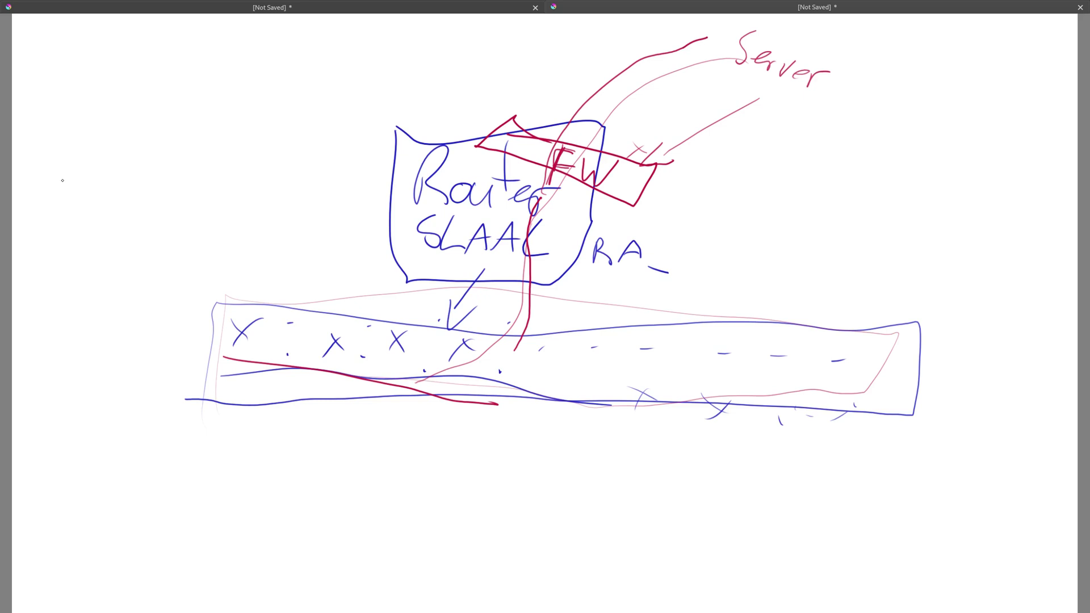
mouse_move(323, 187)
left_mouse_down()
mouse_move(318, 215)
mouse_move(336, 199)
mouse_move(311, 215)
mouse_move(350, 219)
mouse_move(351, 230)
mouse_move(372, 235)
left_mouse_up()
mouse_move(370, 207)
left_mouse_down()
mouse_move(372, 225)
mouse_move(395, 238)
left_mouse_up()
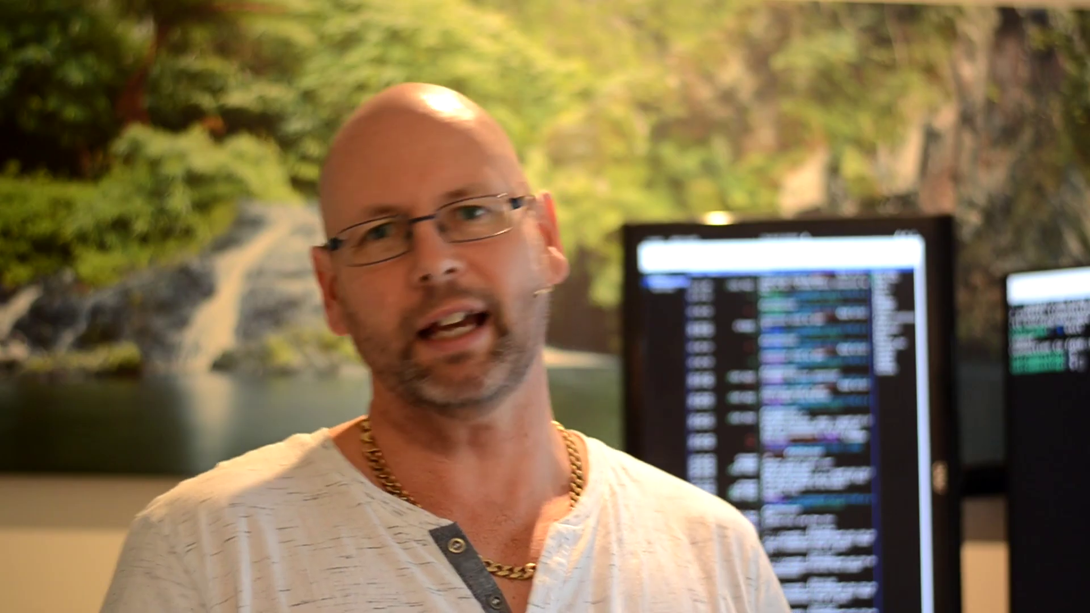